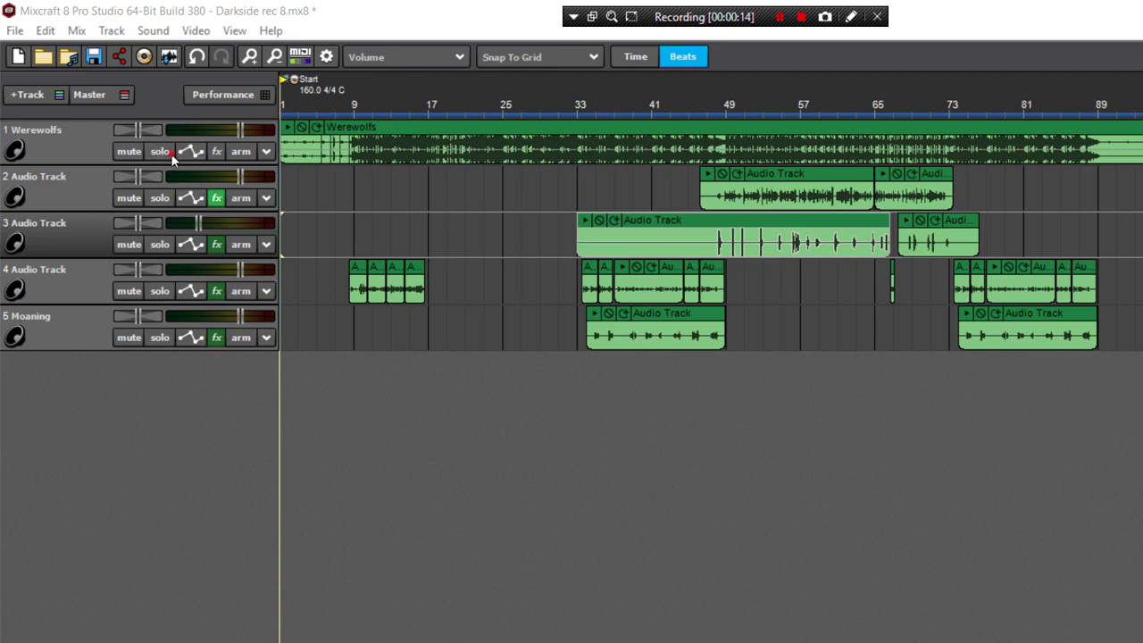
Open track 2's effects and examine its TB Parametric Equalizer.
click(216, 198)
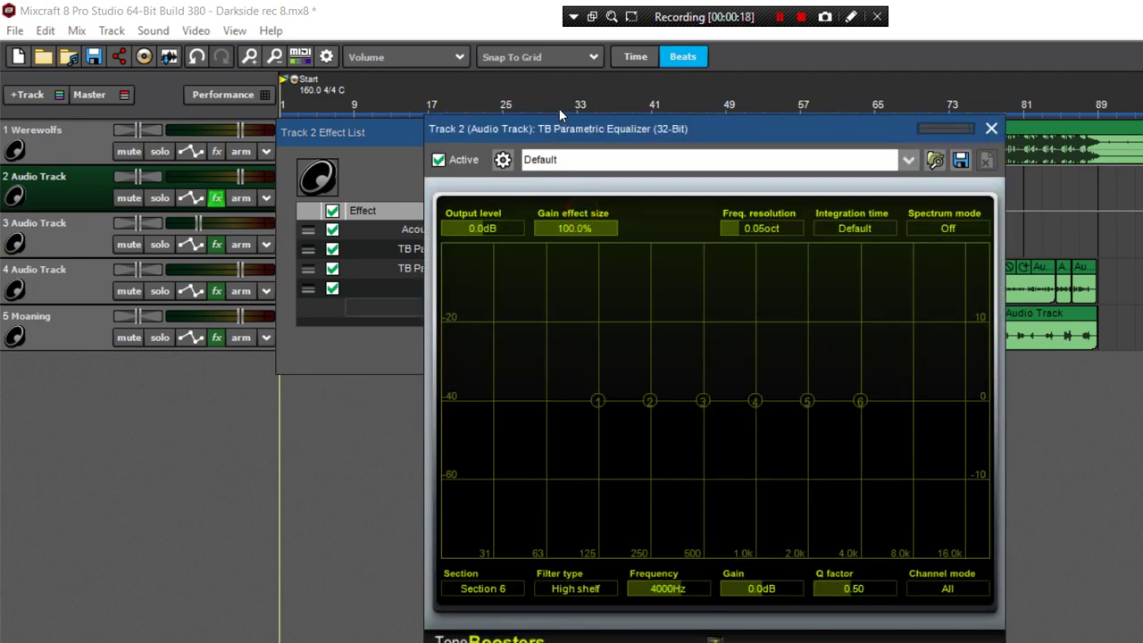
drag(564, 107, 551, 13)
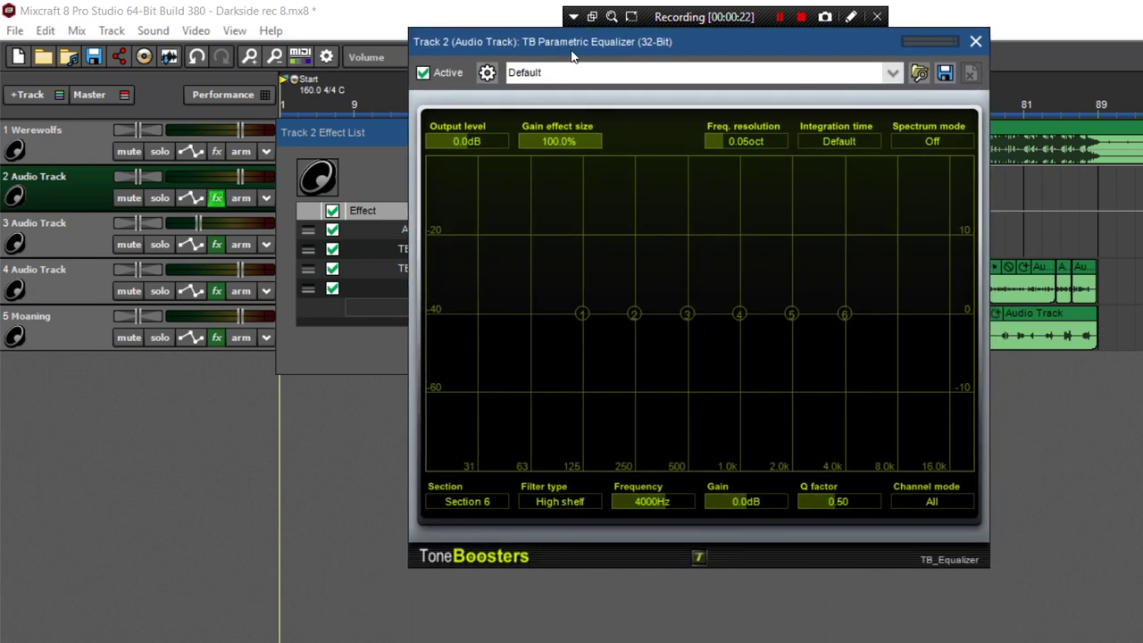
click(777, 38)
Try FabFilter Pro-Q 2 as an added effect on track 2, view its window, and remove it from the effect list.
click(358, 246)
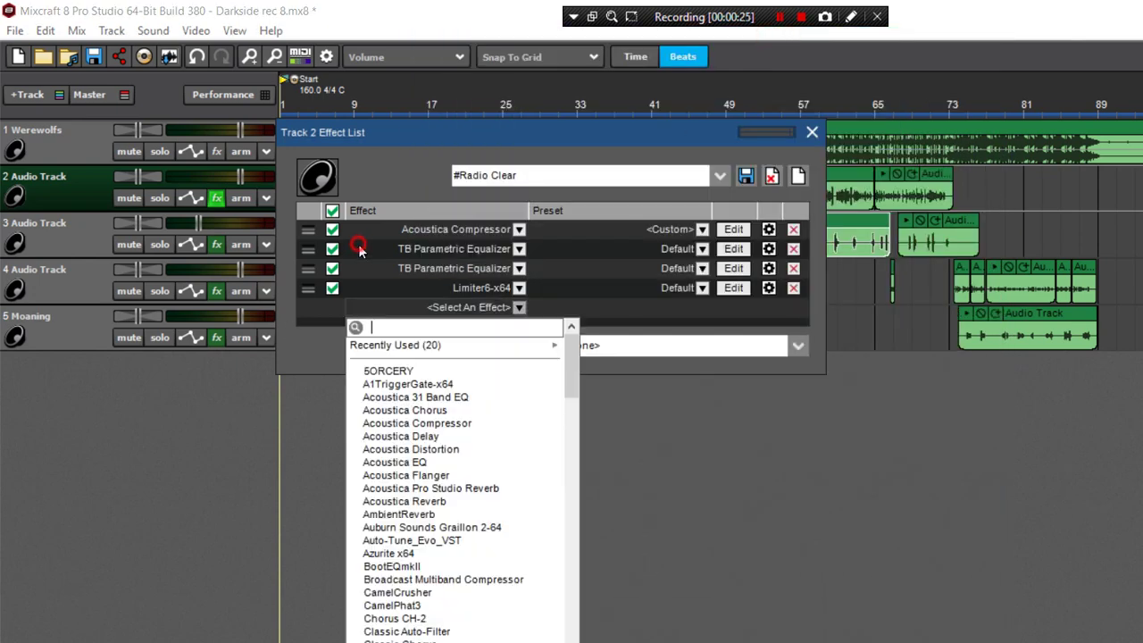
scroll(395, 371, down, 12)
scroll(393, 380, down, 7)
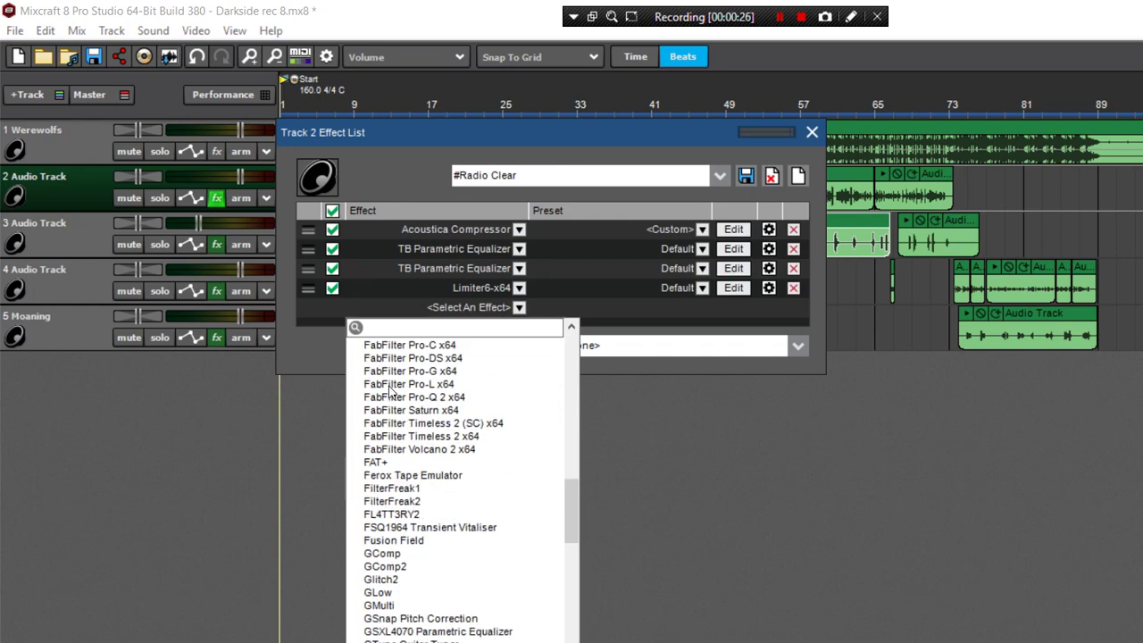
click(415, 397)
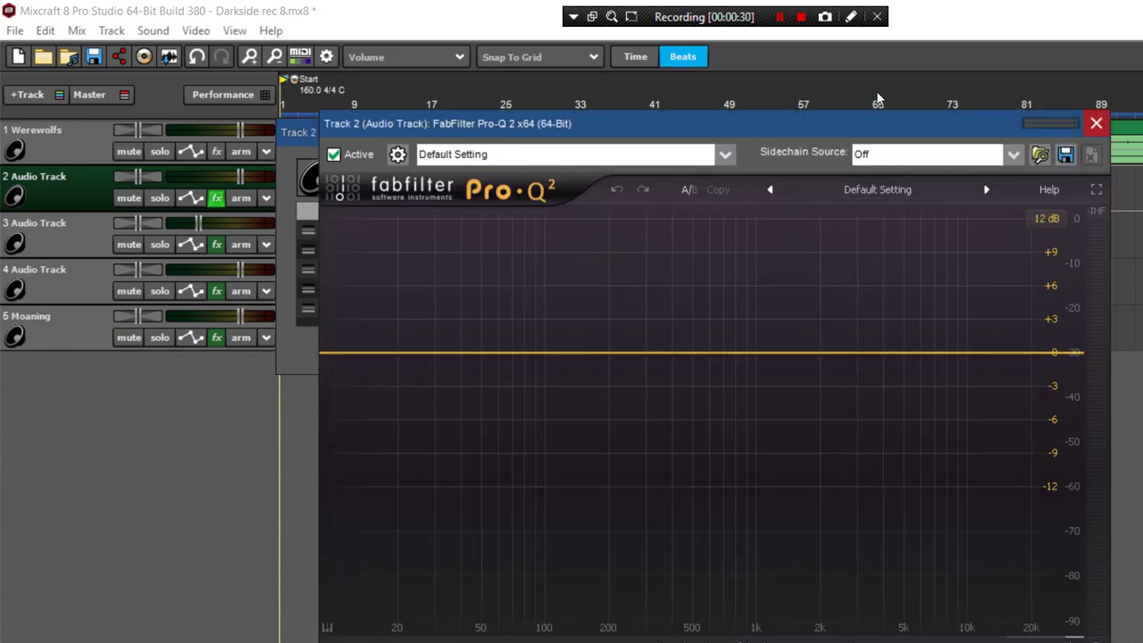
click(1096, 123)
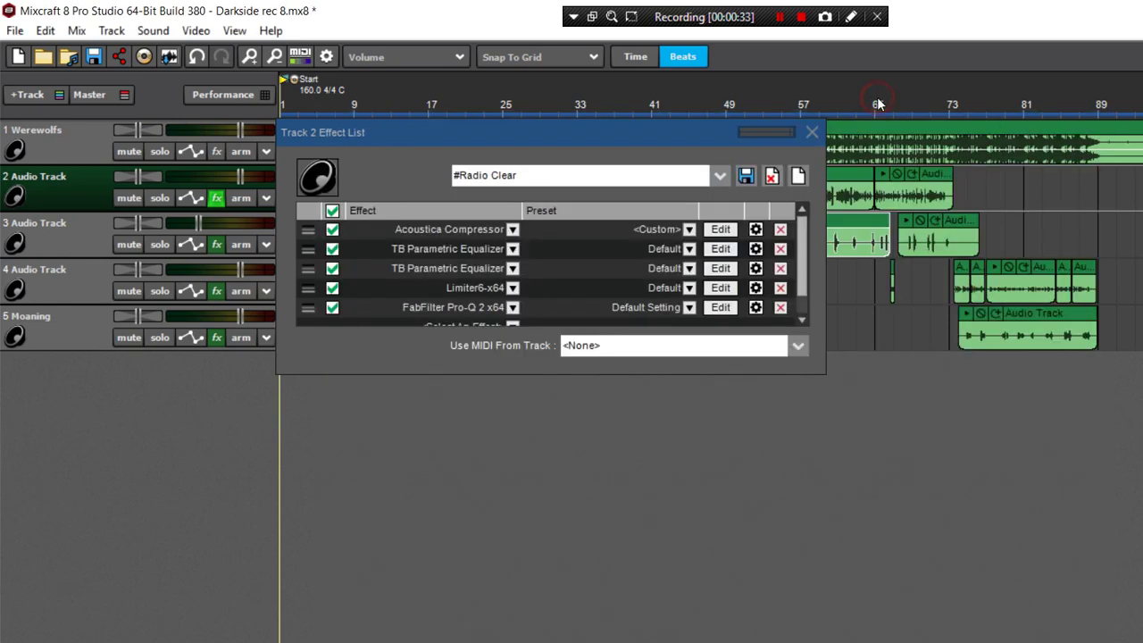
click(627, 248)
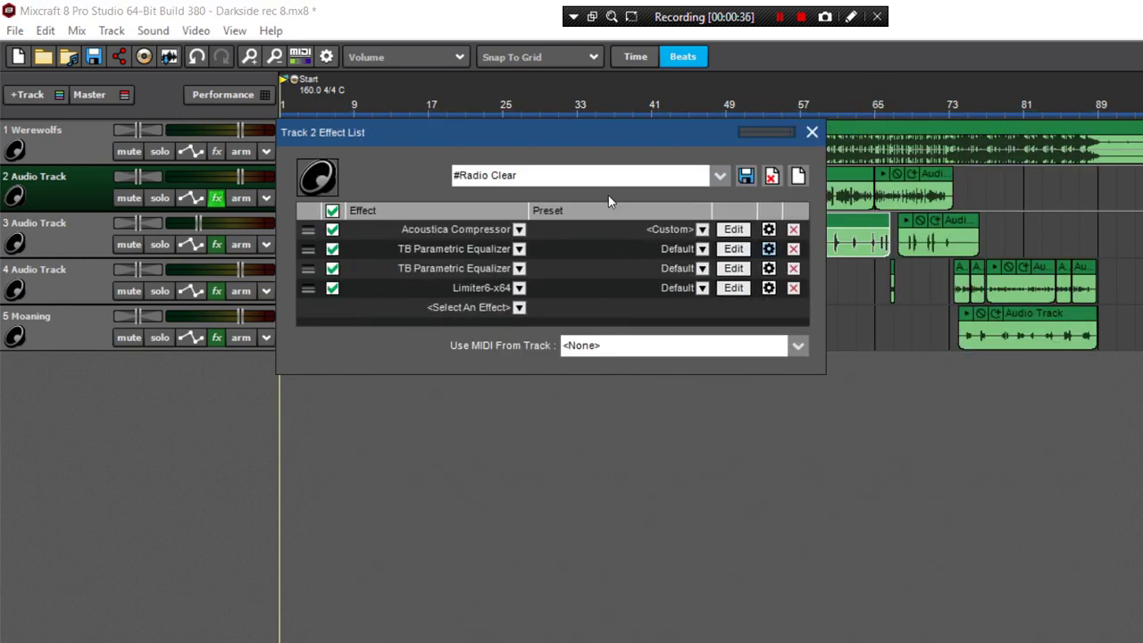
click(643, 103)
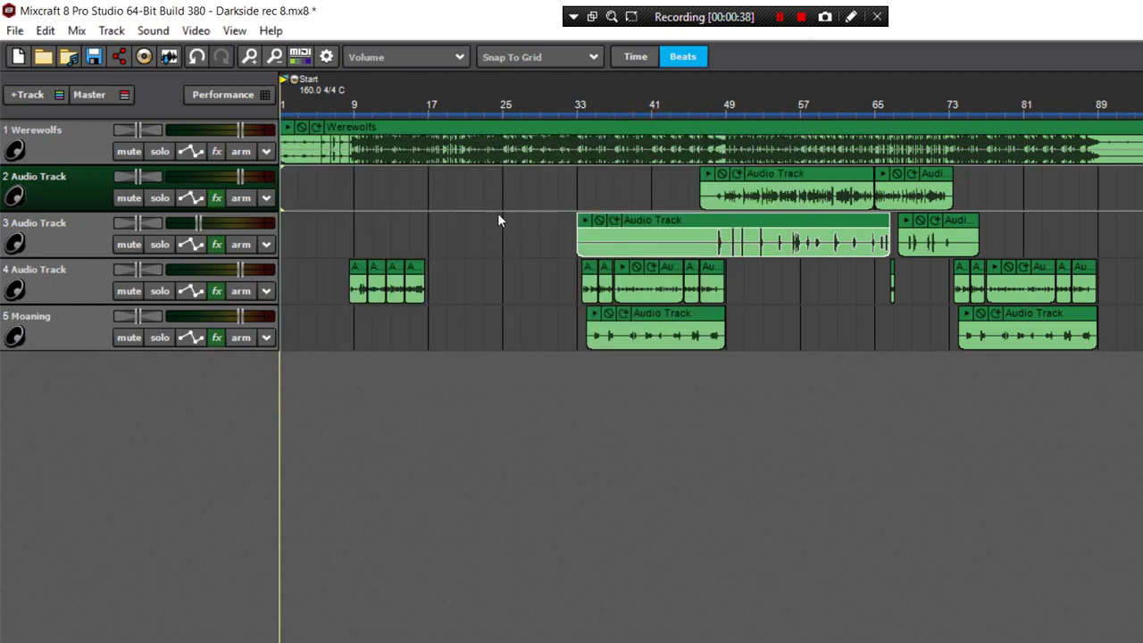
Enlarge the timeline and place the playhead at bar 33.
scroll(759, 220, up, 3)
scroll(776, 232, down, 2)
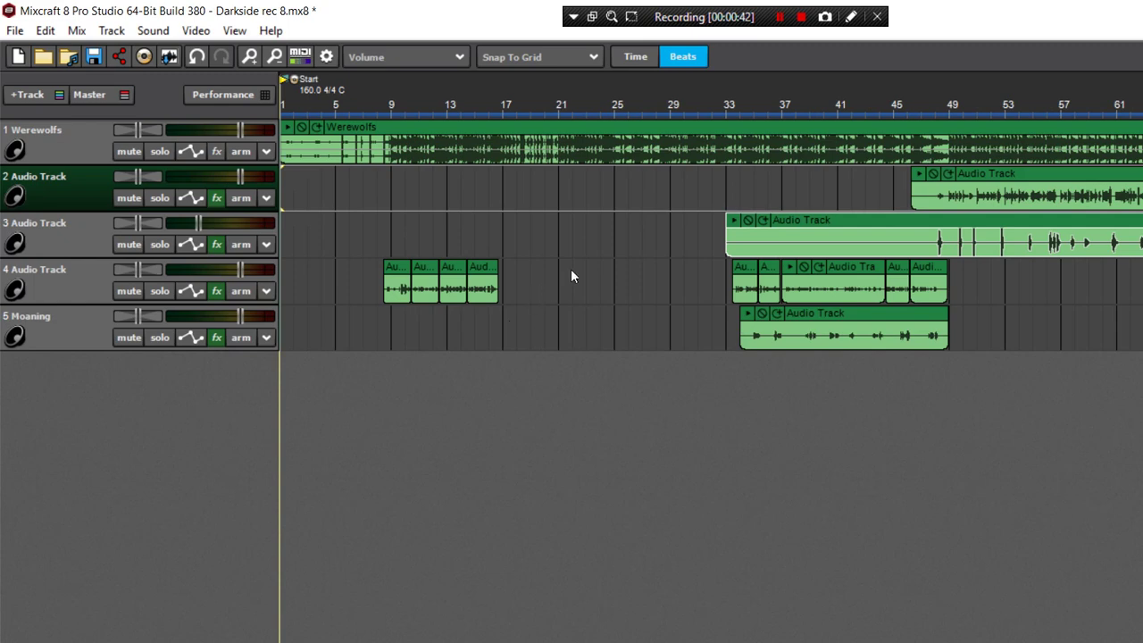
click(579, 271)
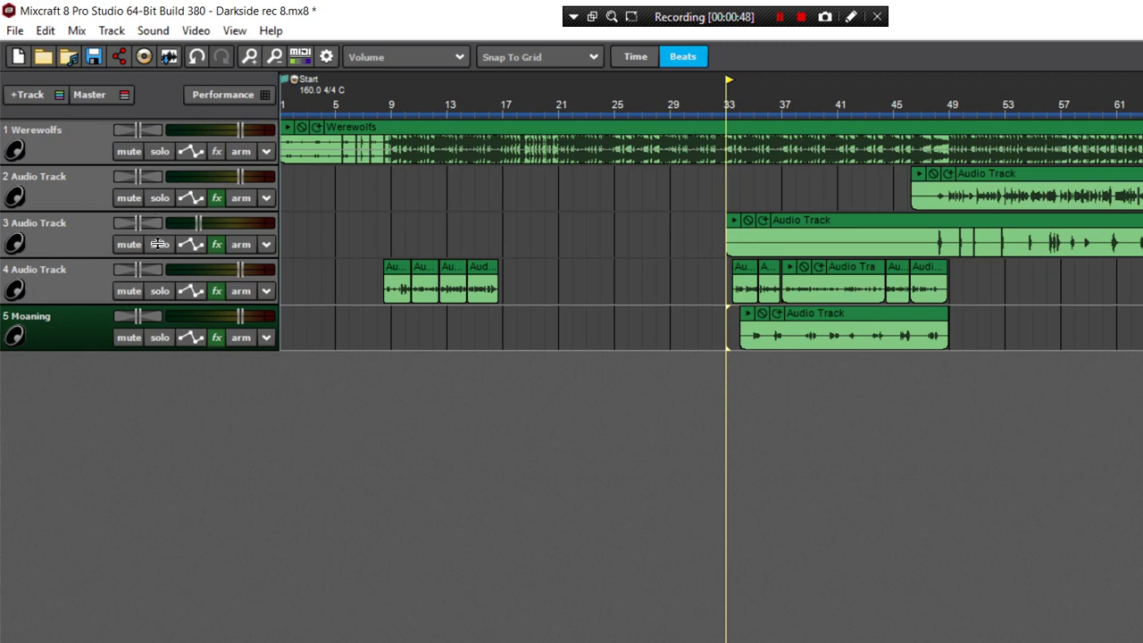
Remove all effects from track 4's Radio Clear effect chain.
click(217, 290)
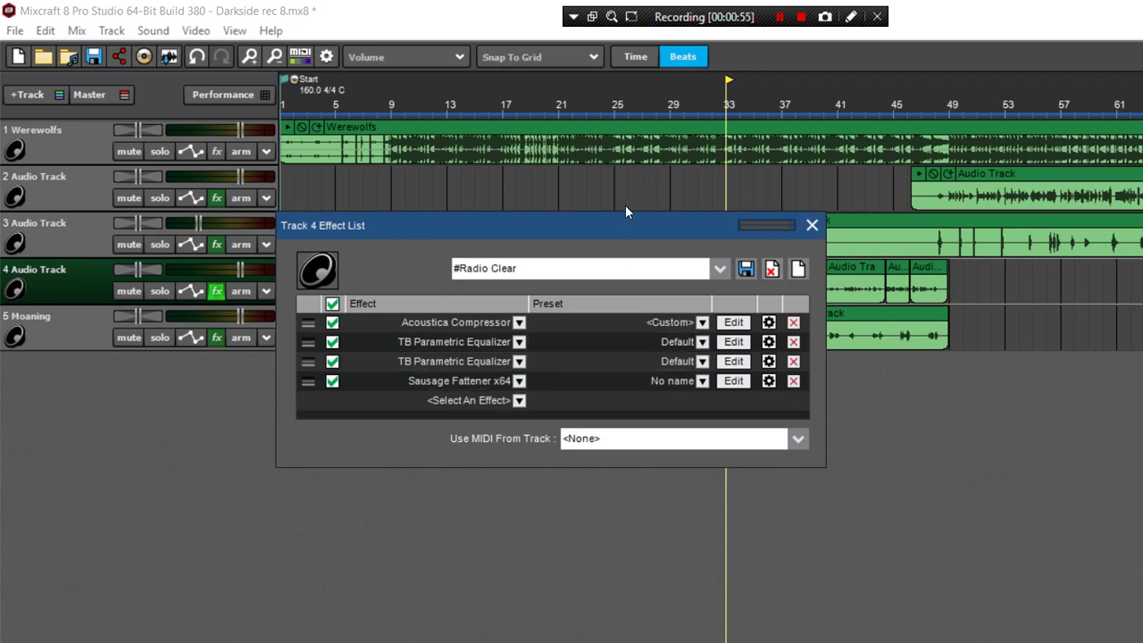
click(633, 263)
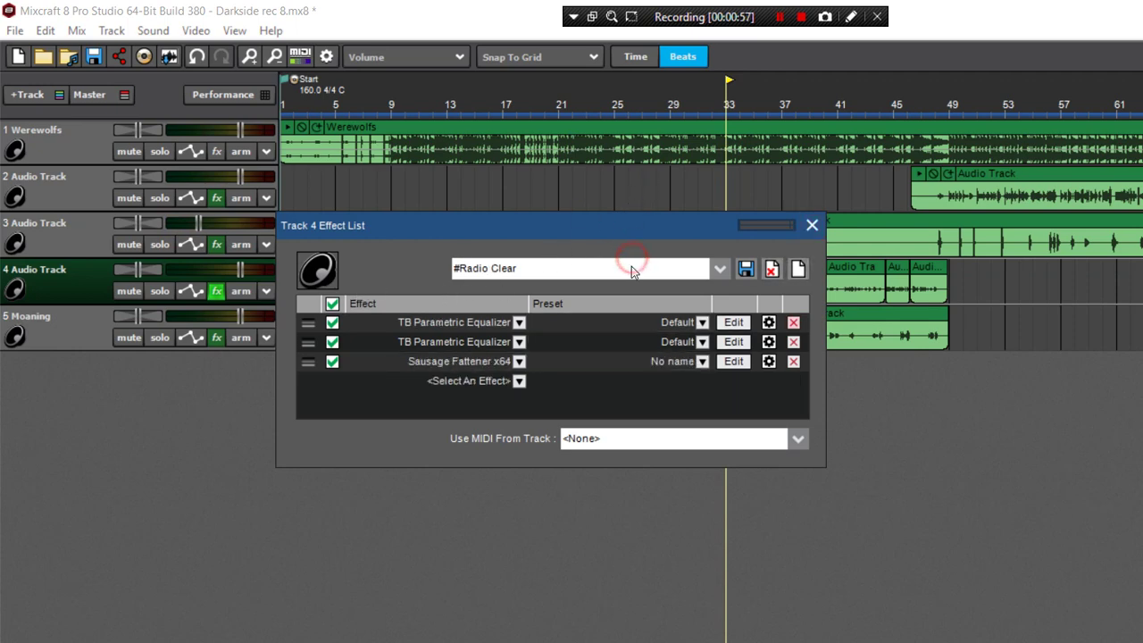
click(635, 261)
click(634, 261)
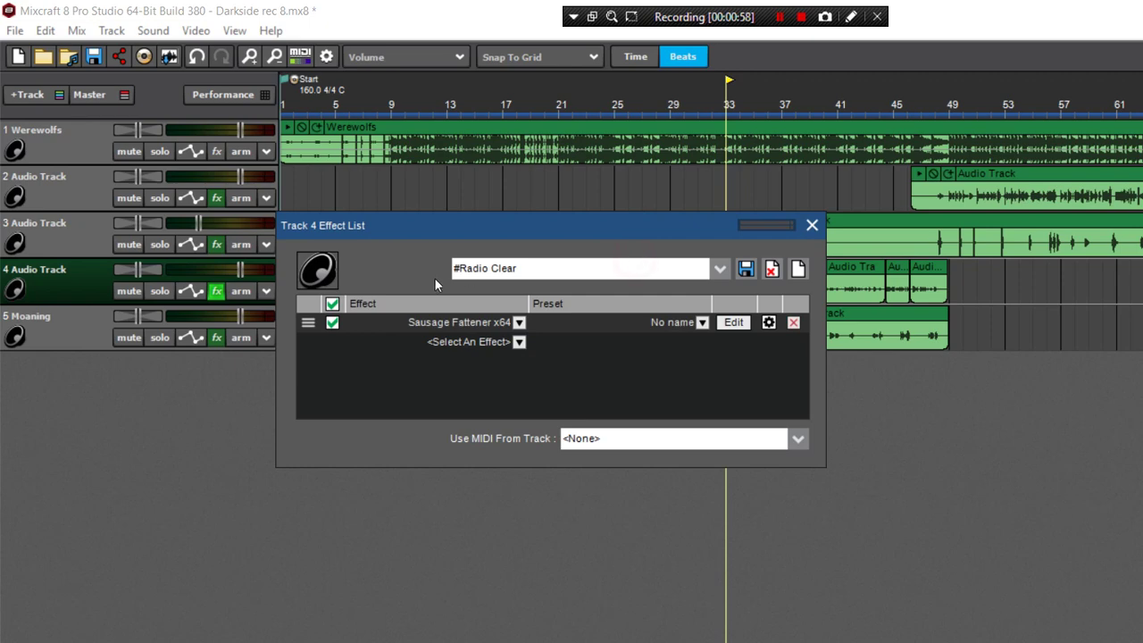
click(635, 266)
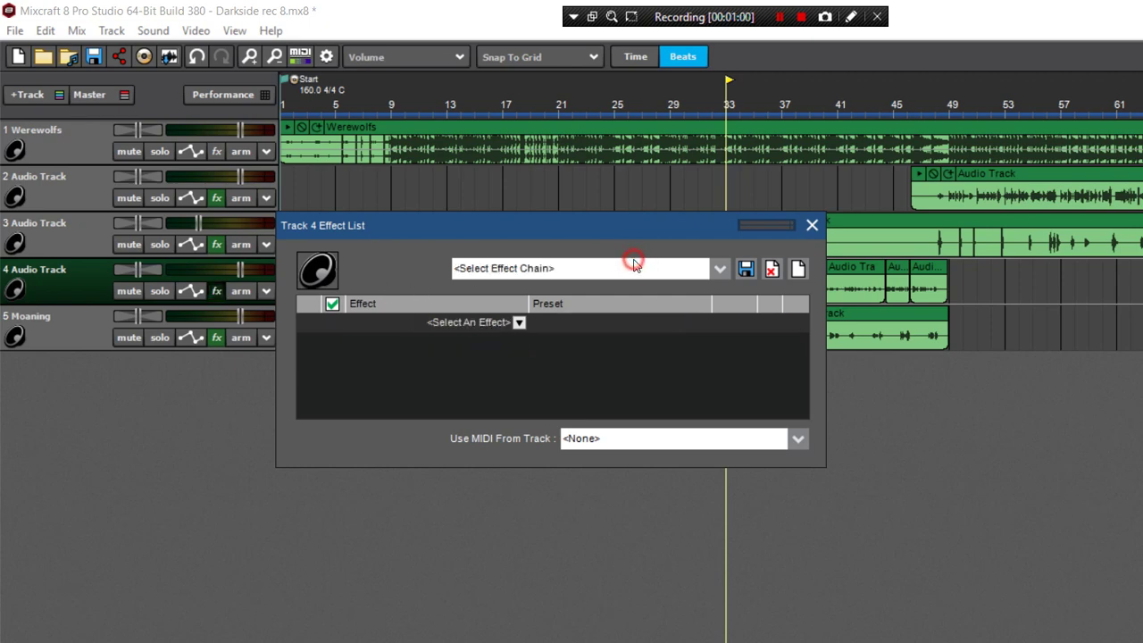
Add the Equilibre equalizer to track 4 and place its window below the tracks.
click(397, 323)
scroll(395, 366, down, 15)
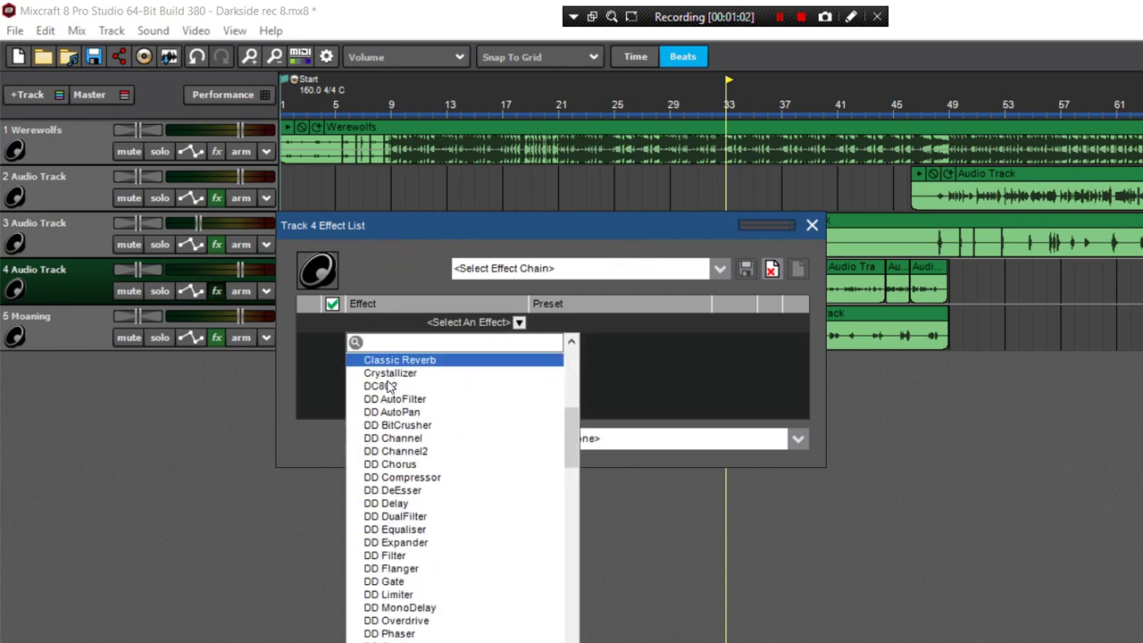
click(320, 477)
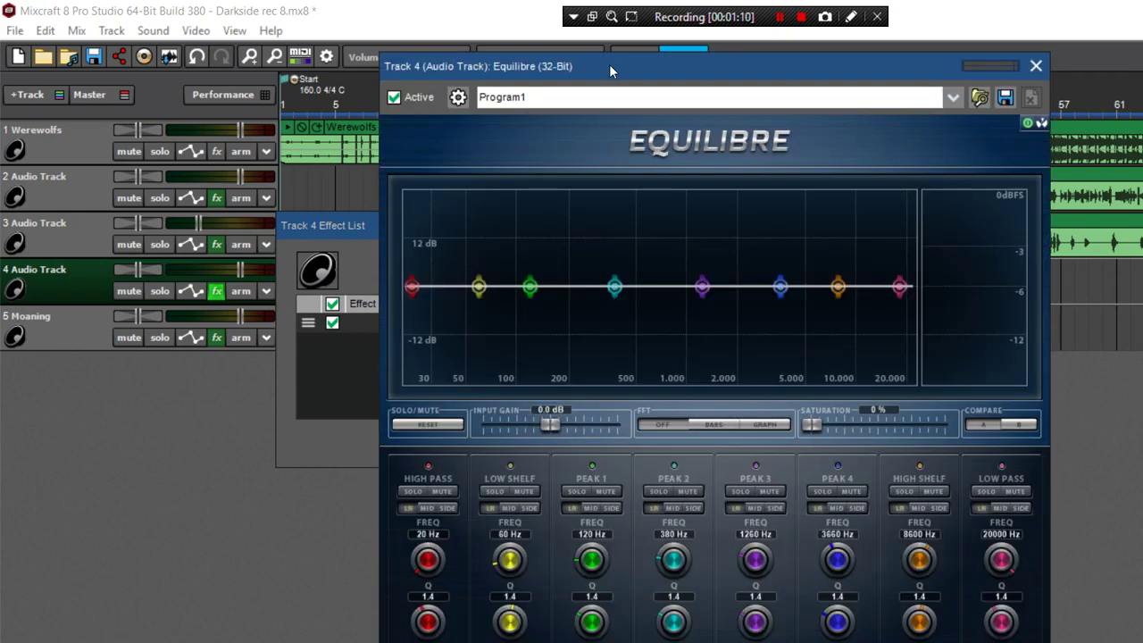
drag(652, 67, 672, 192)
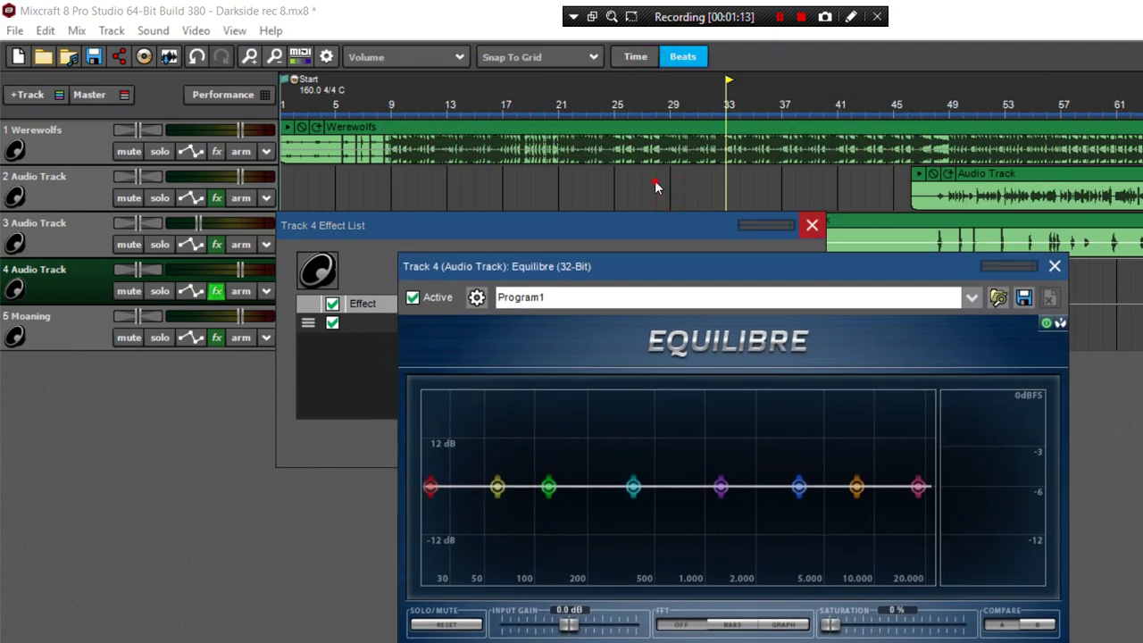
drag(681, 261, 529, 47)
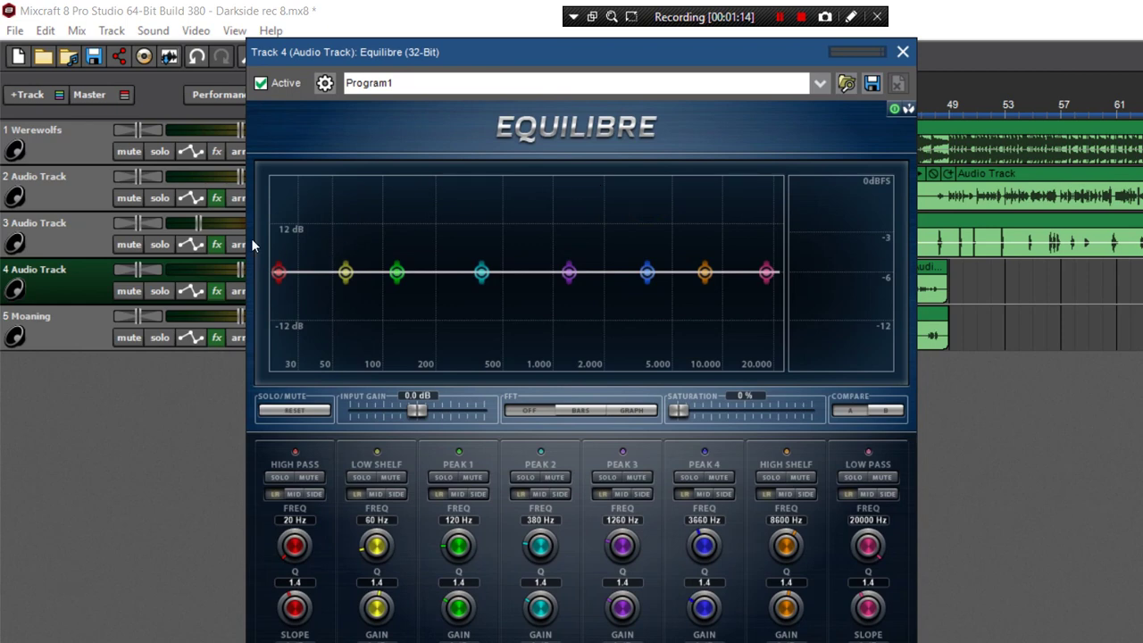
drag(545, 50, 581, 253)
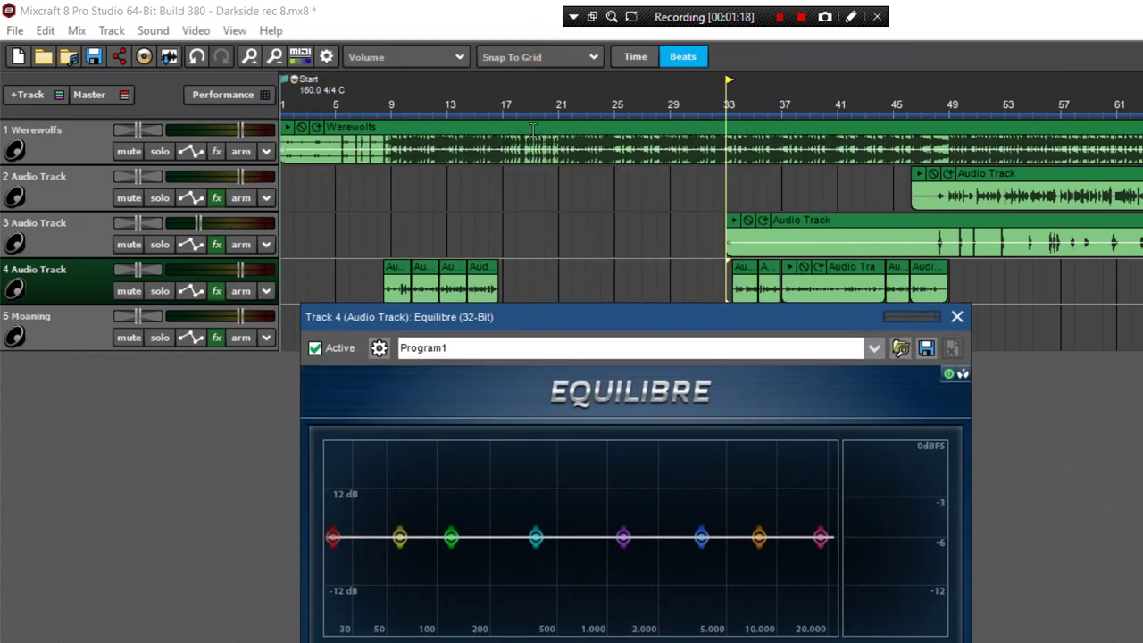
drag(556, 317, 565, 375)
Start playback from bar 33 and mute the Moaning track.
click(128, 338)
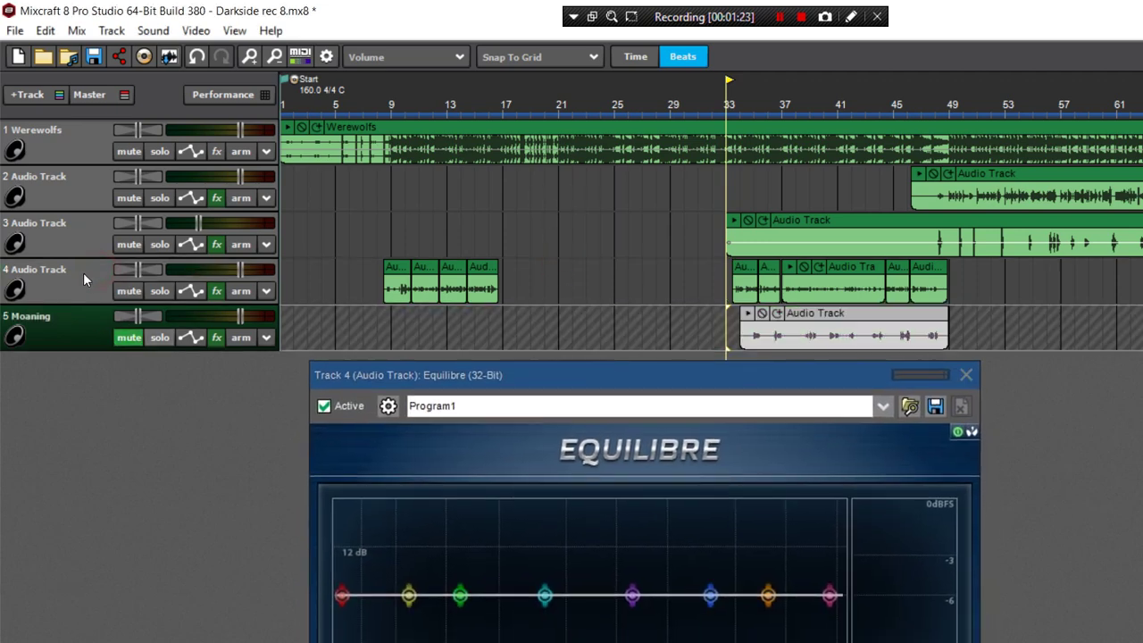
click(128, 338)
key(space)
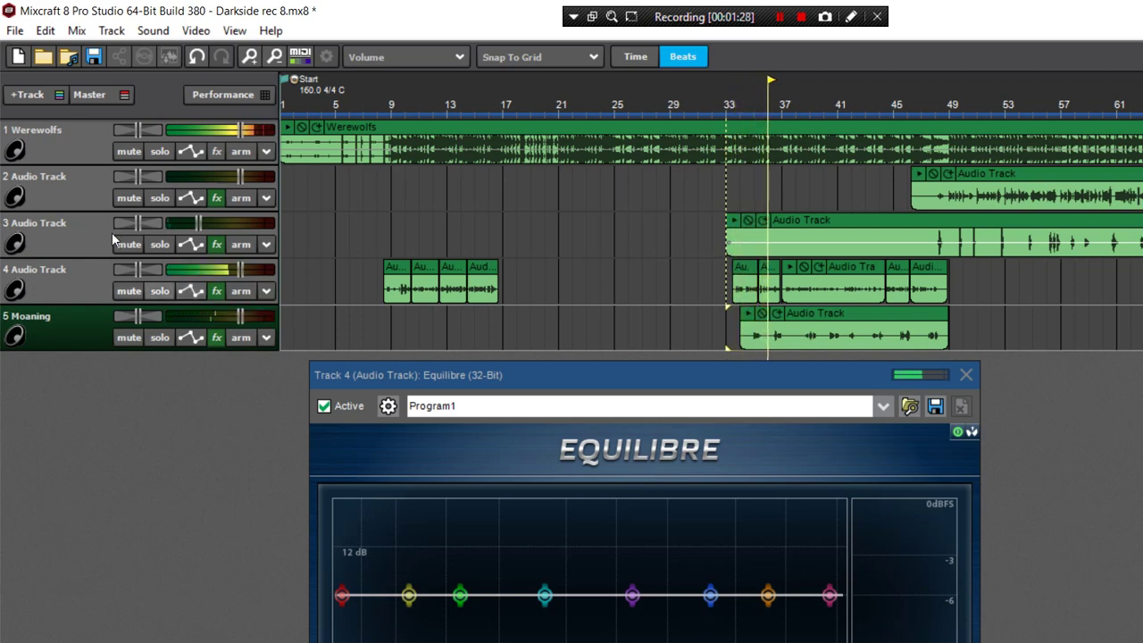
key(ctrl+y)
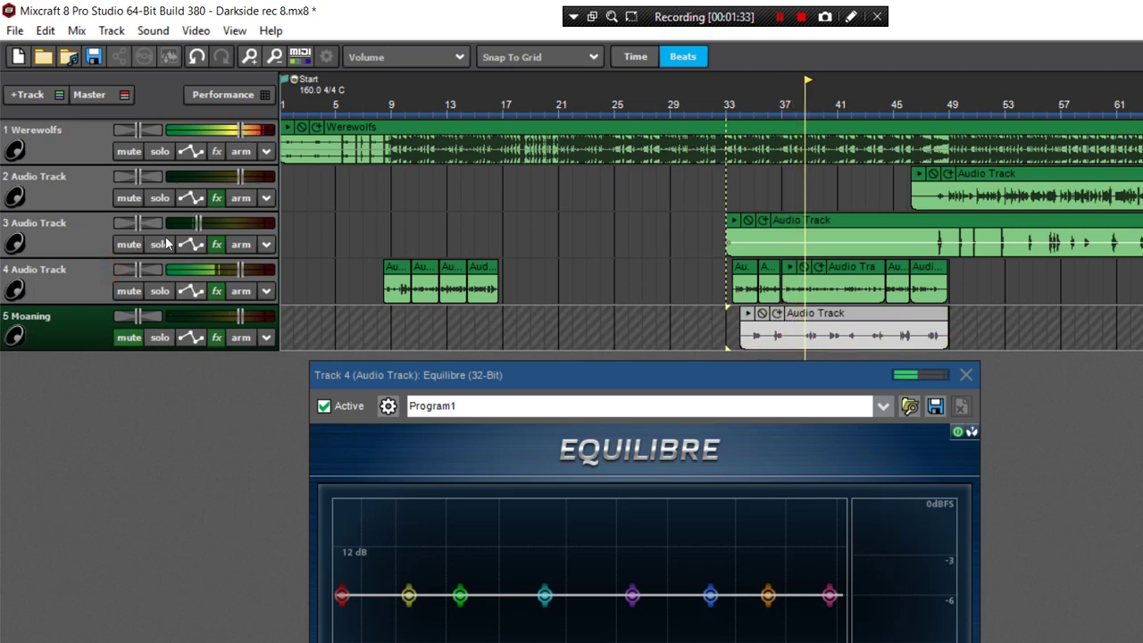
Add the Acoustica Compressor to track 4 ahead of Equilibre and set its threshold to -15 dB.
click(216, 290)
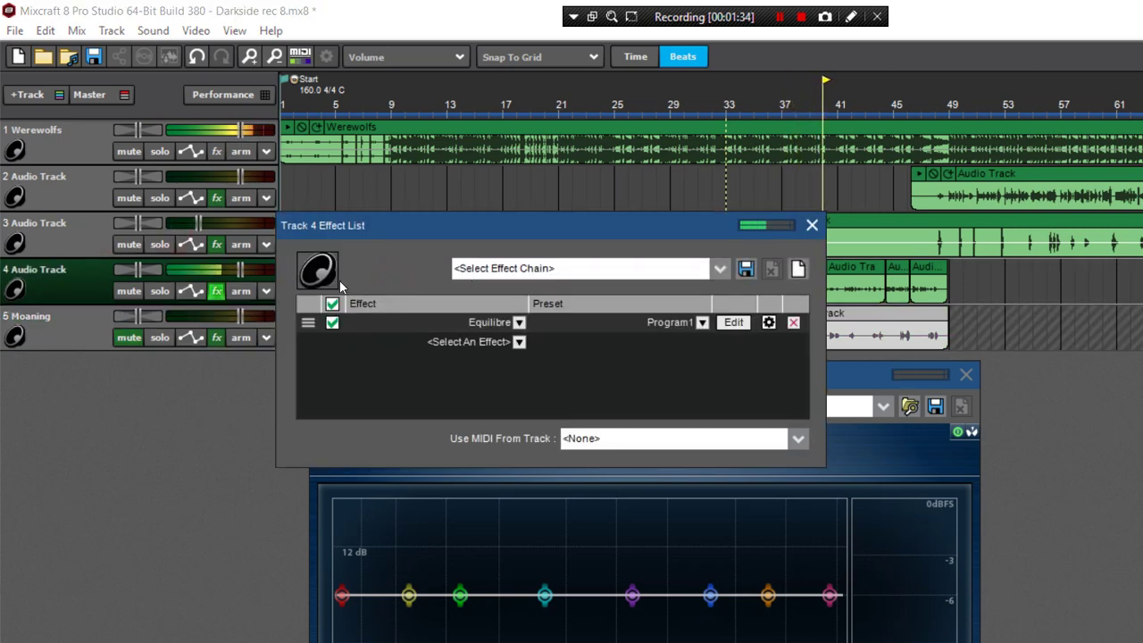
click(366, 337)
click(417, 458)
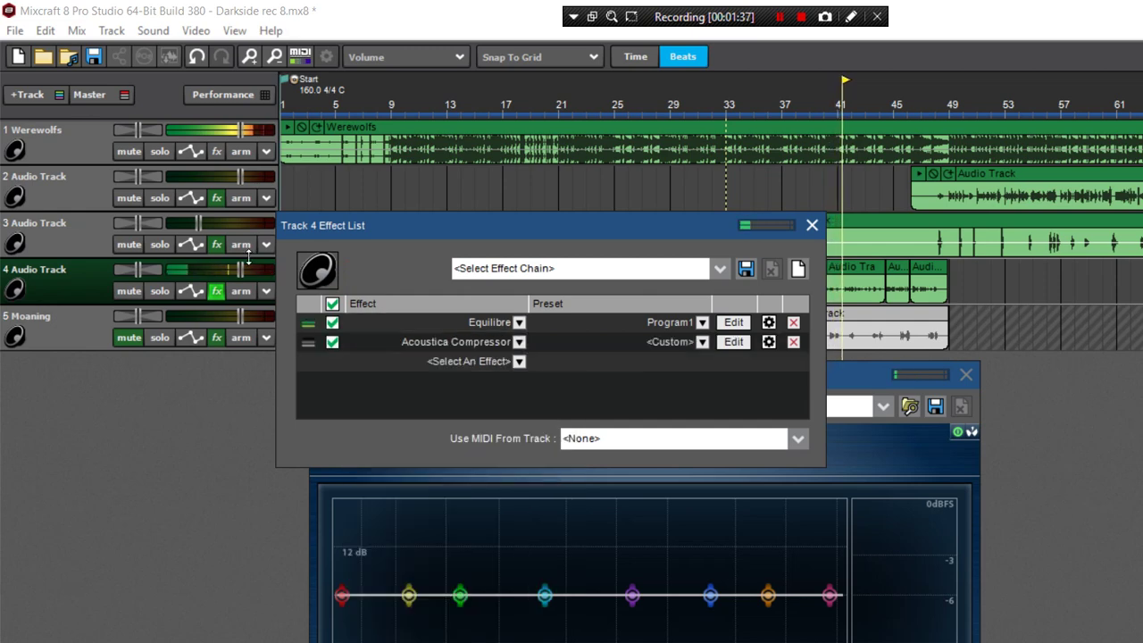
click(581, 256)
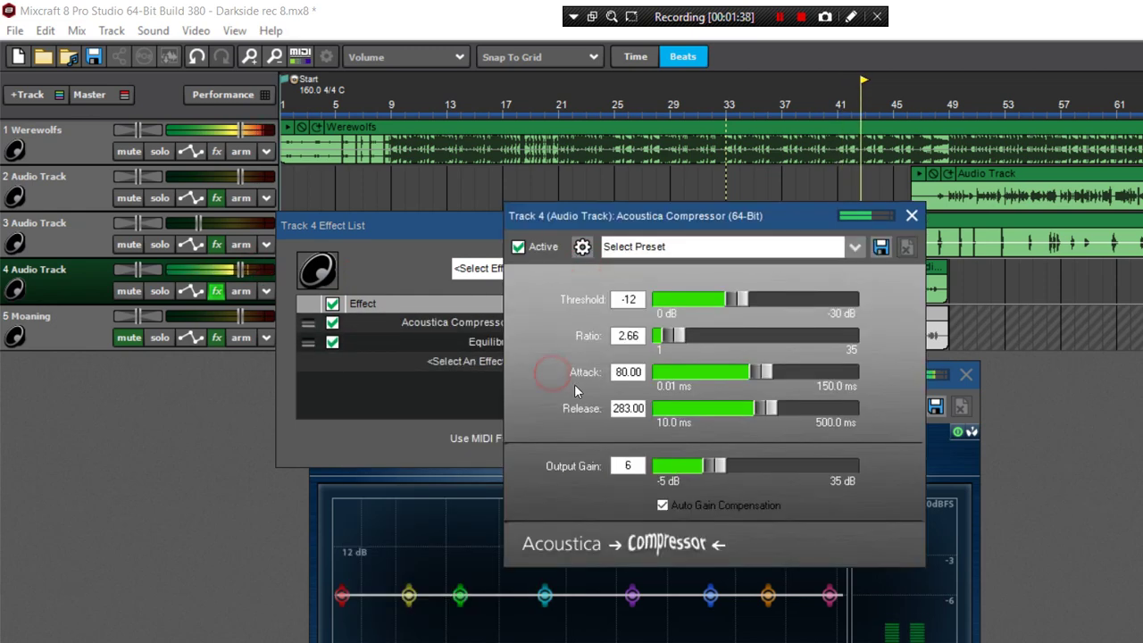
drag(739, 299, 758, 301)
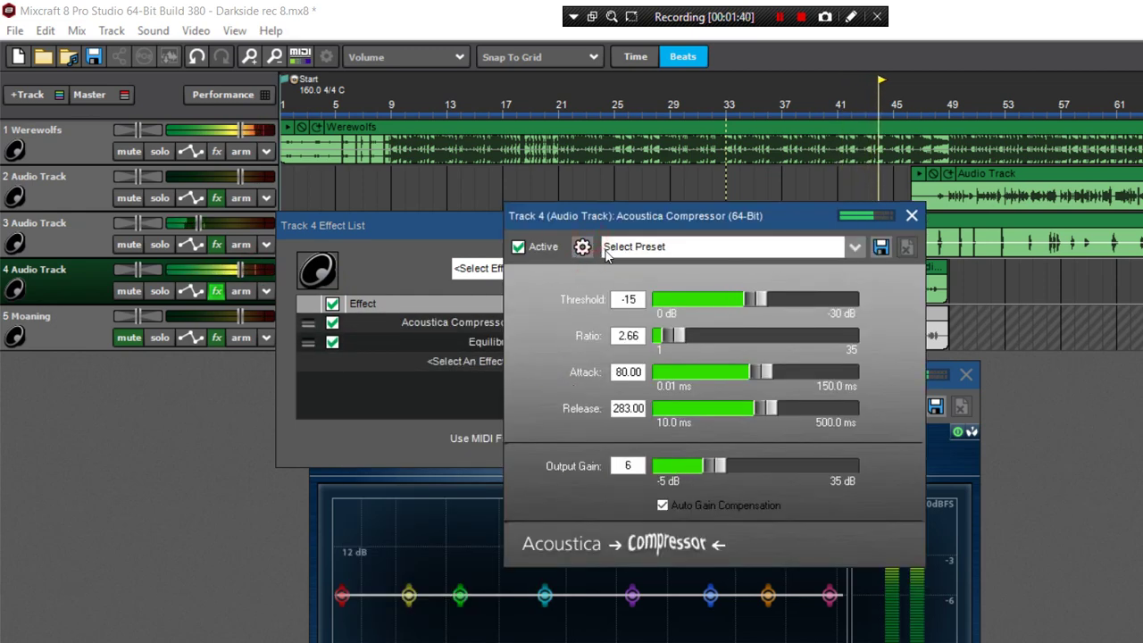
click(912, 215)
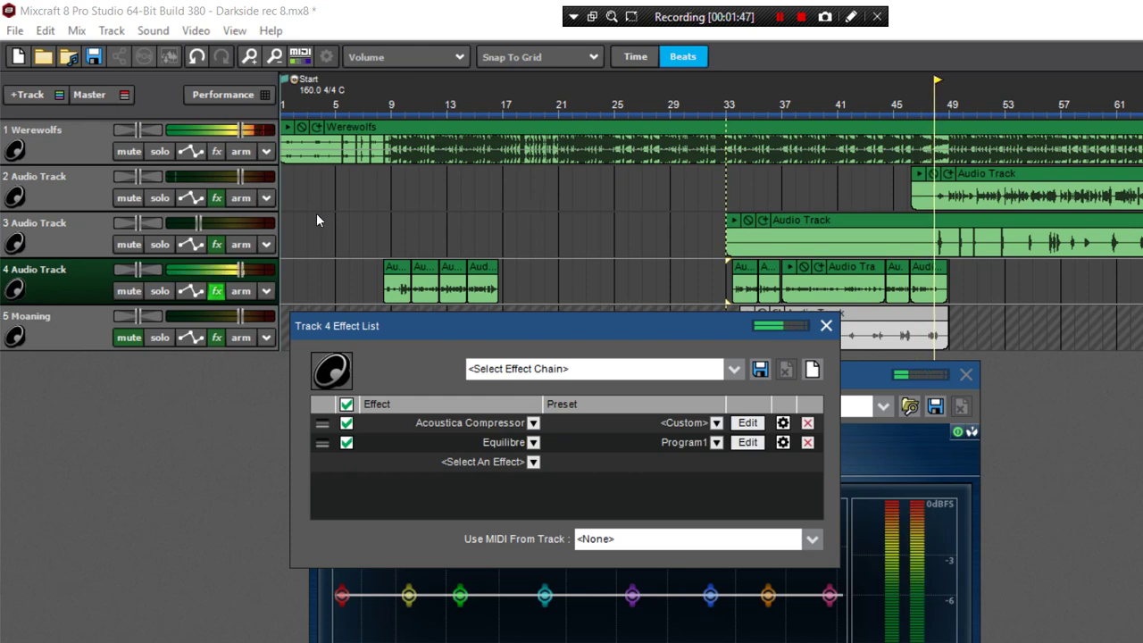
Stop playback and set a loop region from bar 33 to bar 49.
key(space)
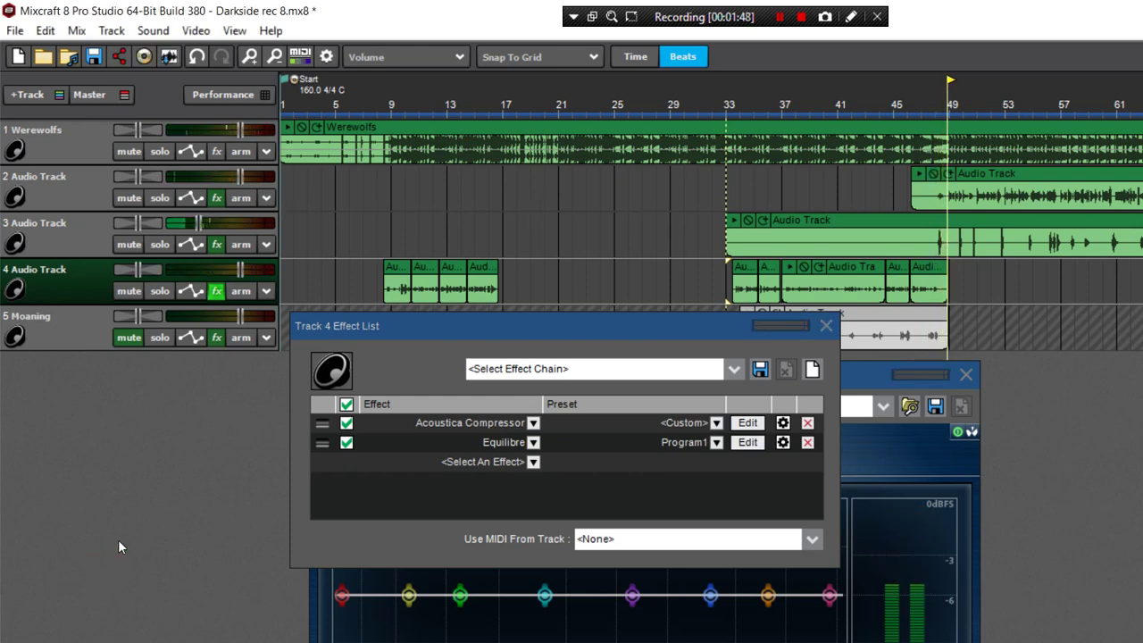
drag(580, 91, 763, 70)
key(shift+l)
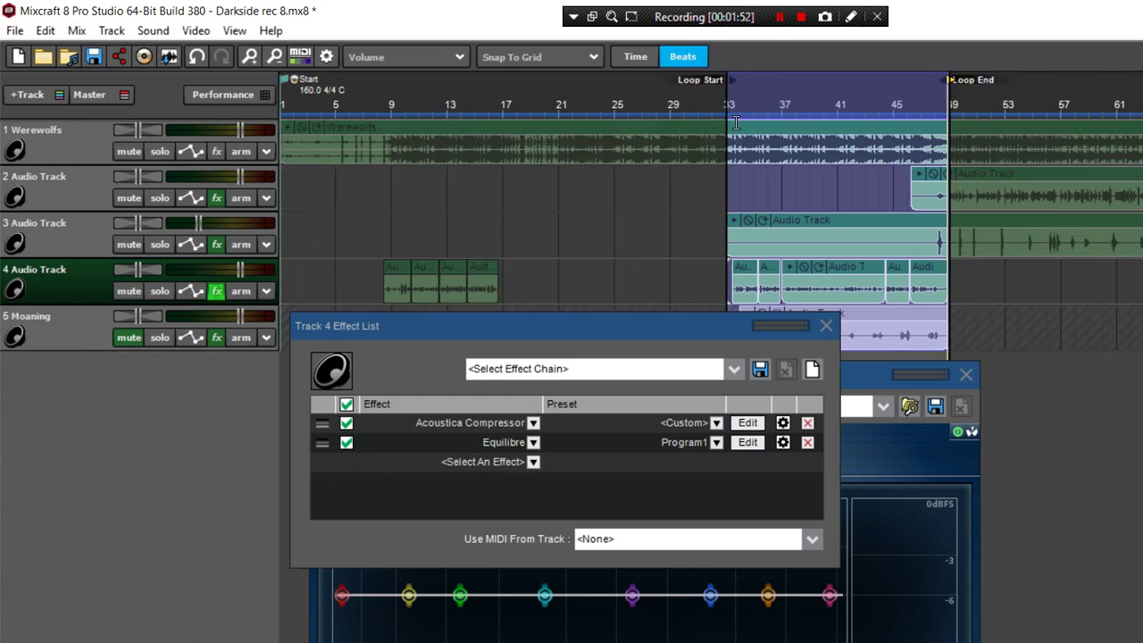
click(724, 156)
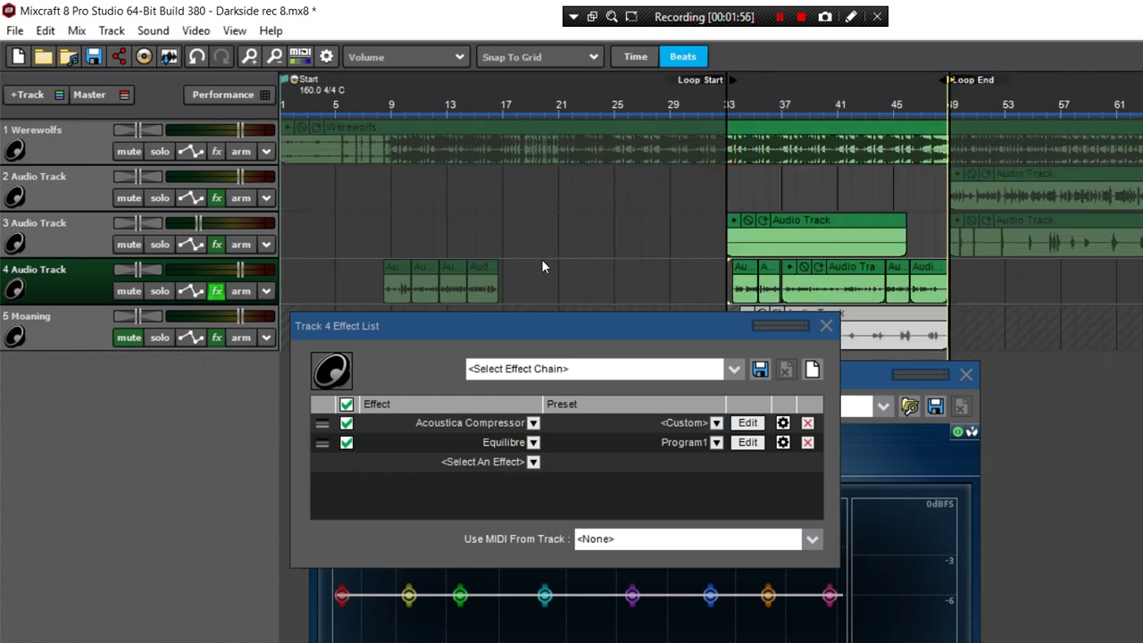
Rearrange the track 4 effect list and Equilibre windows so the EQ graph and band controls show, and set the playhead just before bar 33.
drag(577, 326, 400, 15)
drag(619, 375, 544, 181)
click(574, 83)
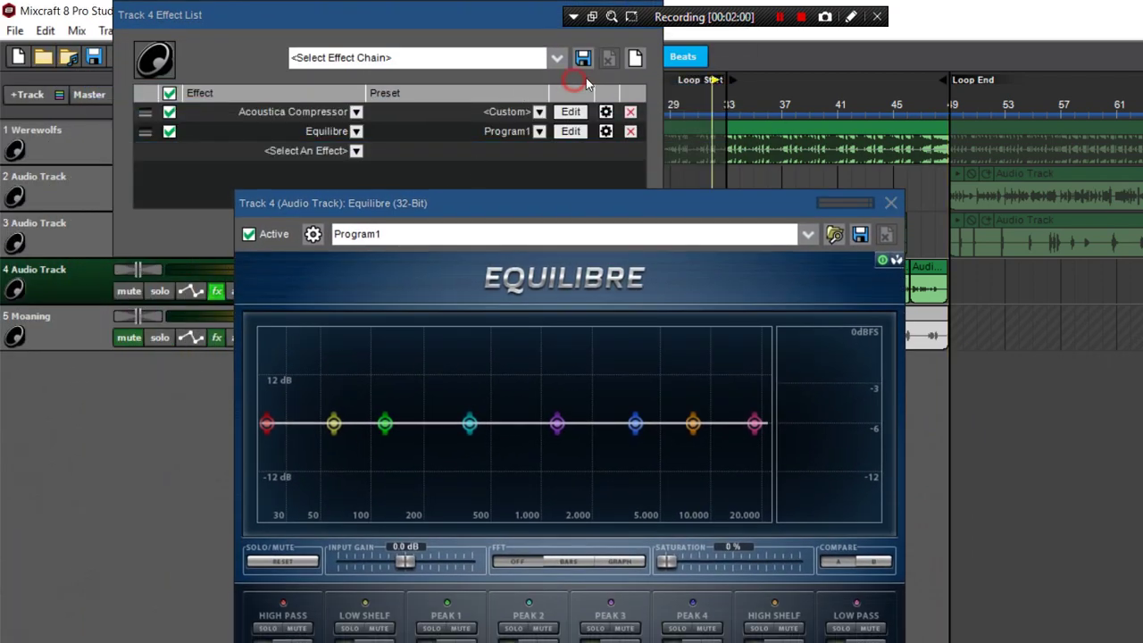
drag(389, 203, 362, 92)
Enable Equilibre's high-pass band on track 4 and set it to 119 Hz with a Q of 1.5.
drag(240, 312, 281, 312)
click(256, 492)
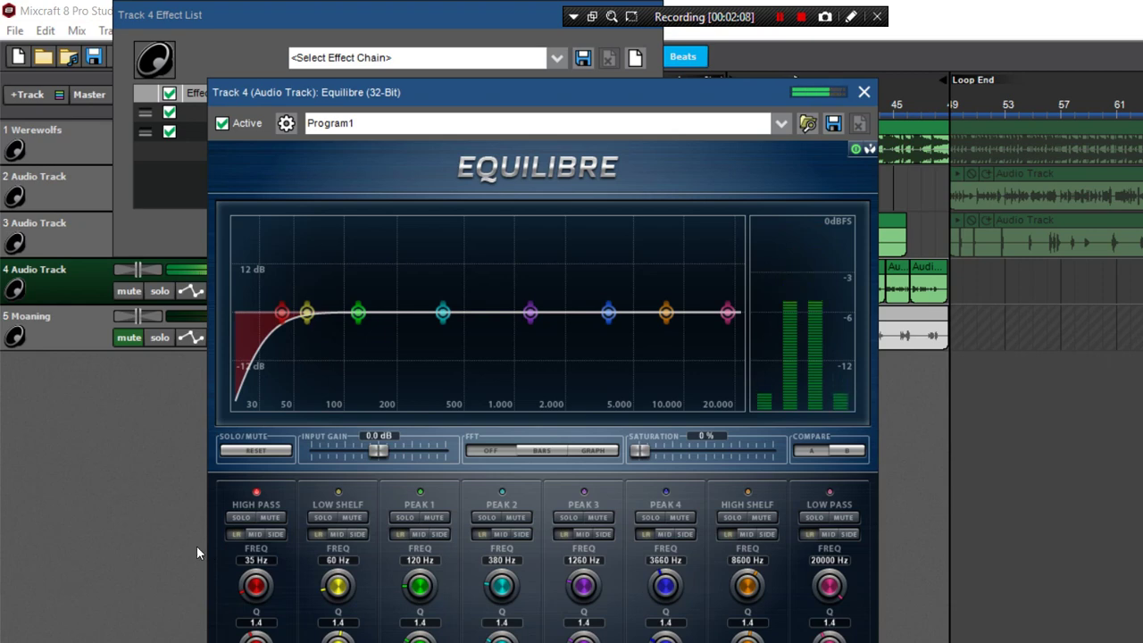
drag(282, 312, 395, 312)
mouse_move(256, 640)
mouse_down()
mouse_move(256, 622)
mouse_move(256, 637)
mouse_up()
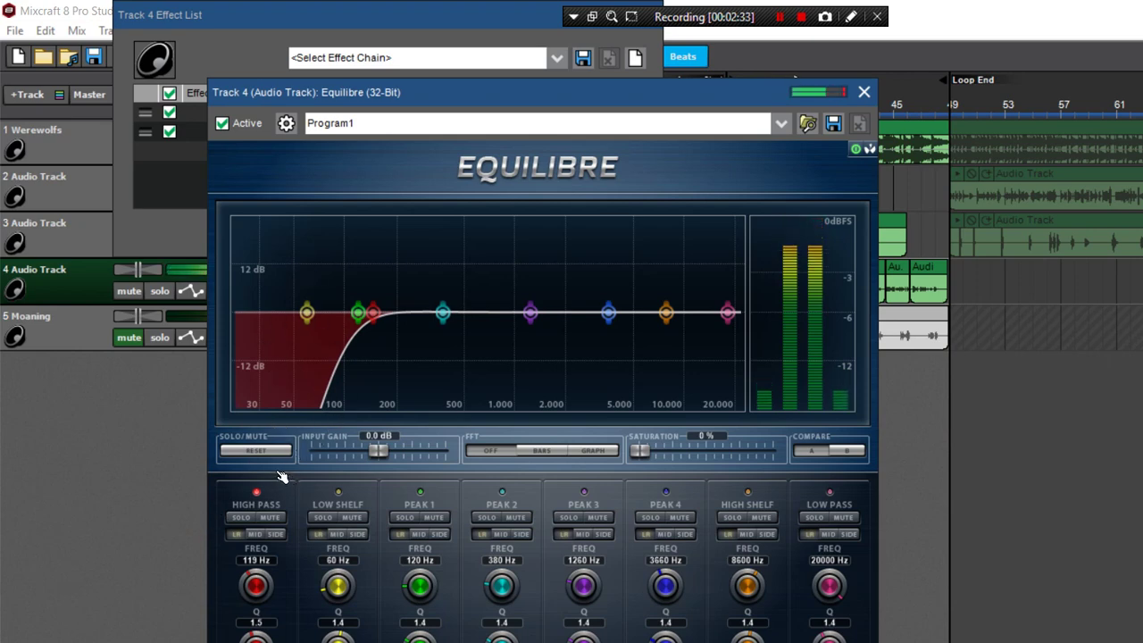
Set the low shelf frequency to 277 Hz and boost Peak 1 at 435 Hz with a Q of 2.8.
drag(338, 586, 339, 572)
drag(422, 312, 422, 312)
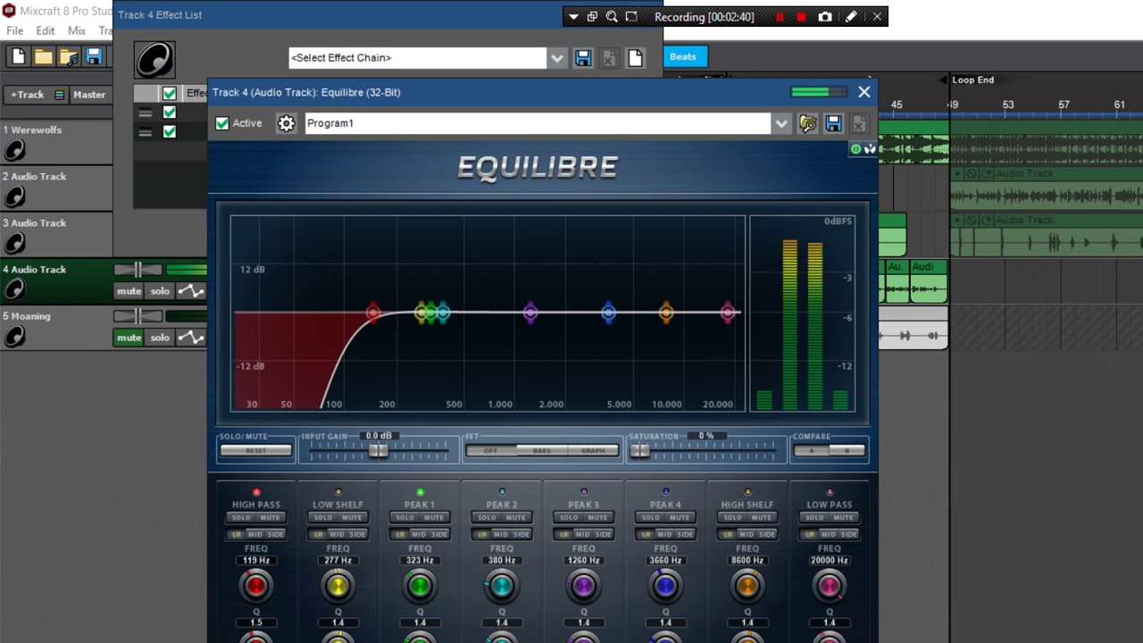
drag(432, 313, 419, 276)
drag(420, 640, 420, 641)
drag(419, 276, 453, 276)
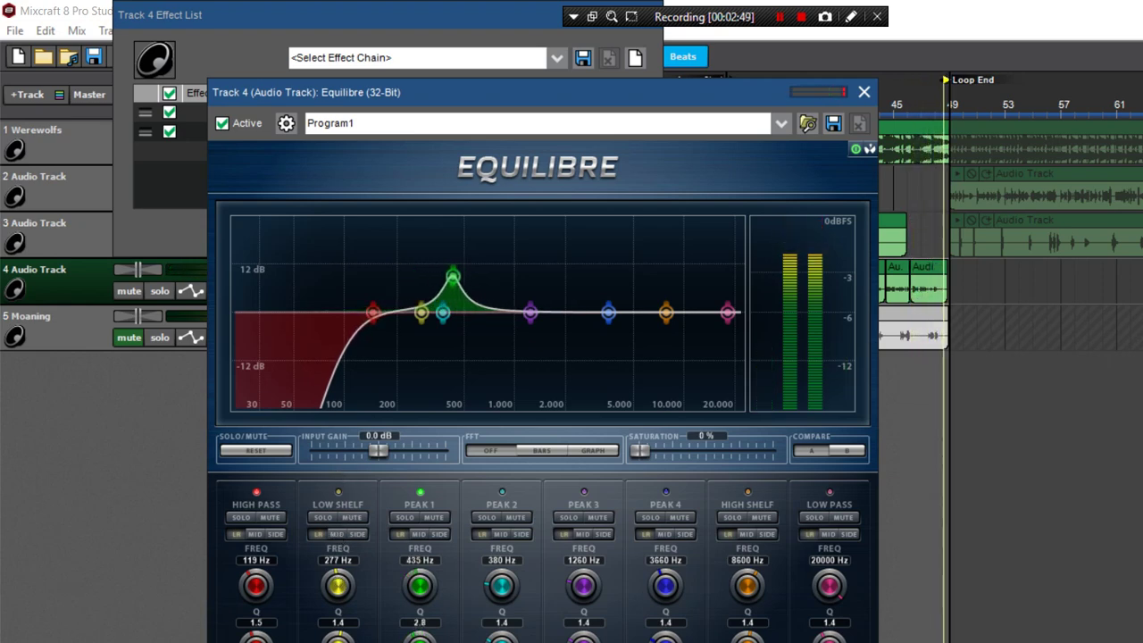
Cut Peak 1 at 349 Hz with a Q of 3.4 and boost Peak 2 at 706 Hz with a Q of 3.5.
drag(453, 276, 436, 327)
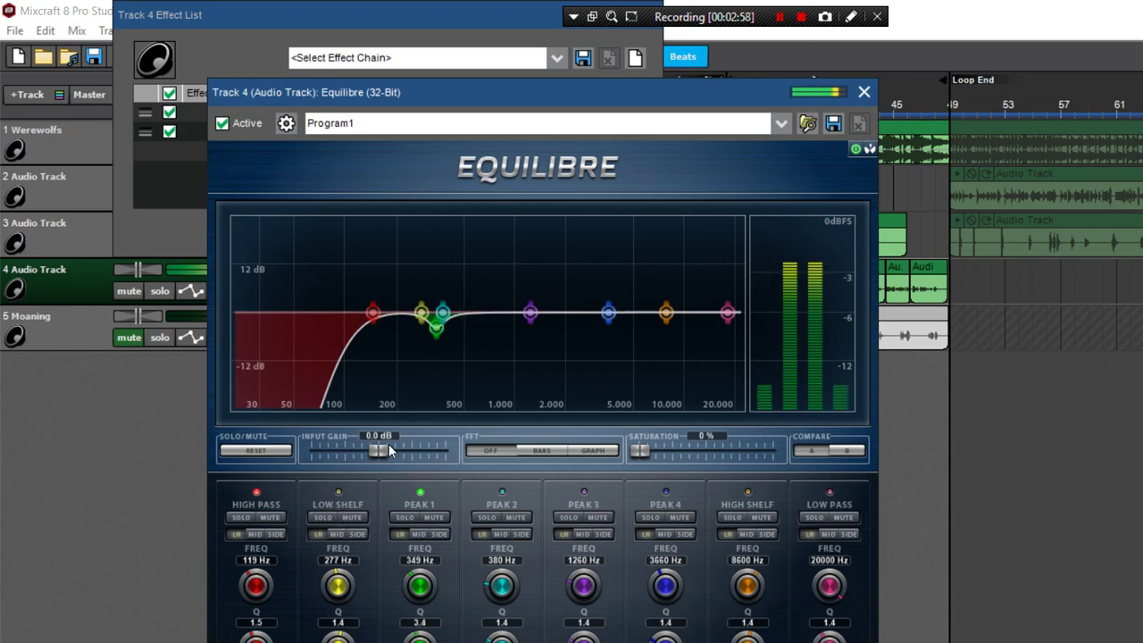
click(403, 518)
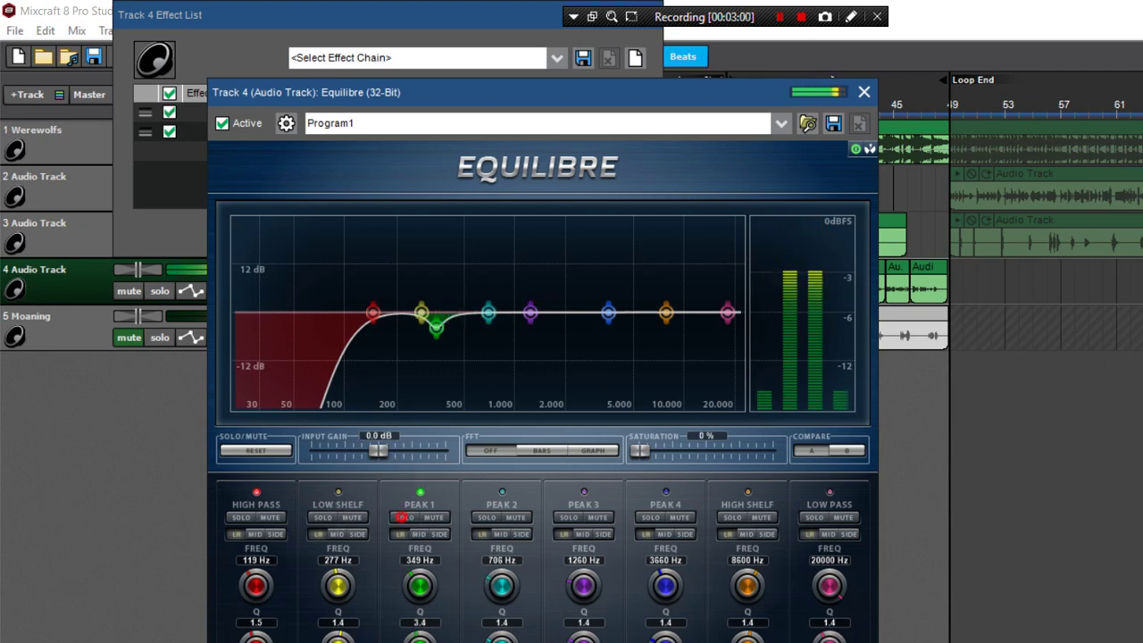
click(404, 519)
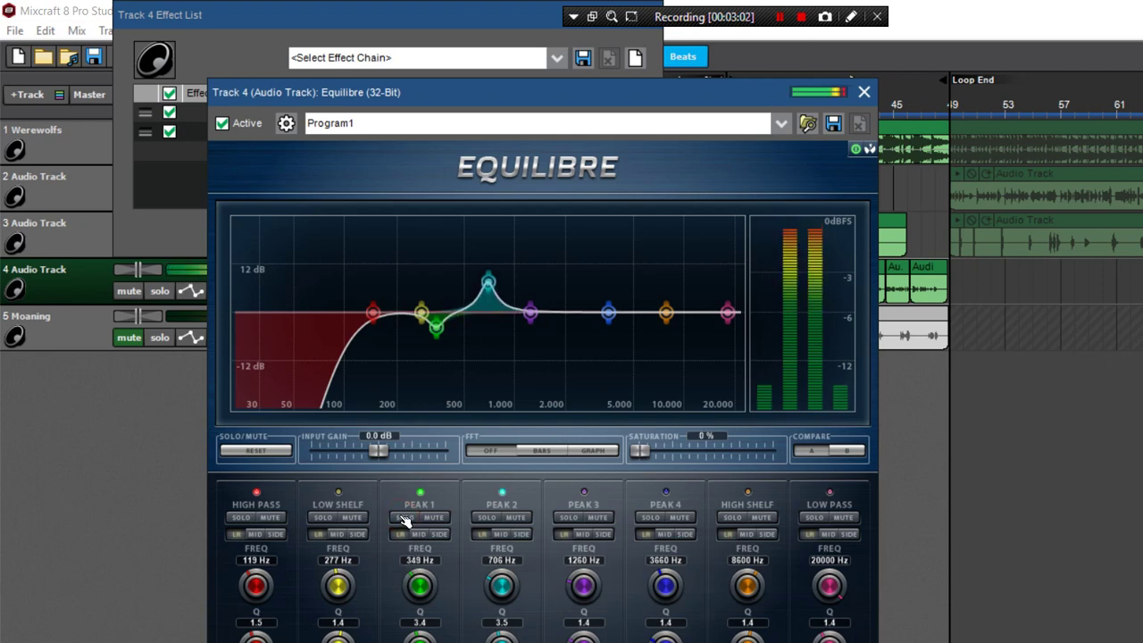
Sweep the boosted Peak 2 through 814 Hz, then turn it into a slight cut at 901 Hz with a Q of 3.0.
scroll(404, 520, down, 8)
scroll(404, 521, up, 3)
drag(502, 586, 502, 577)
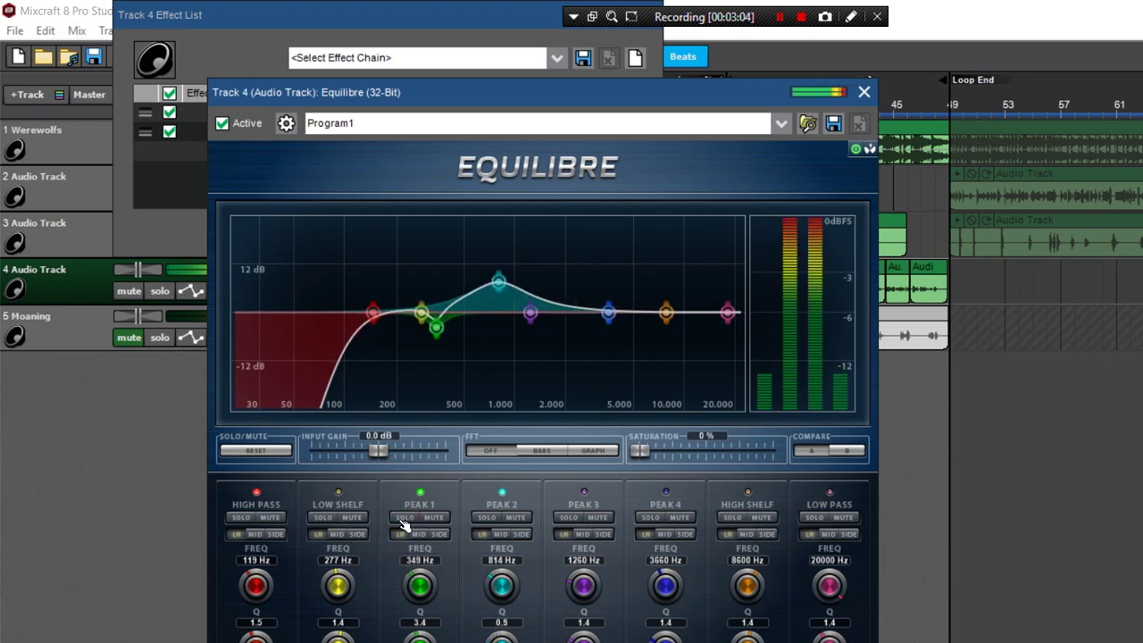
drag(502, 637, 502, 620)
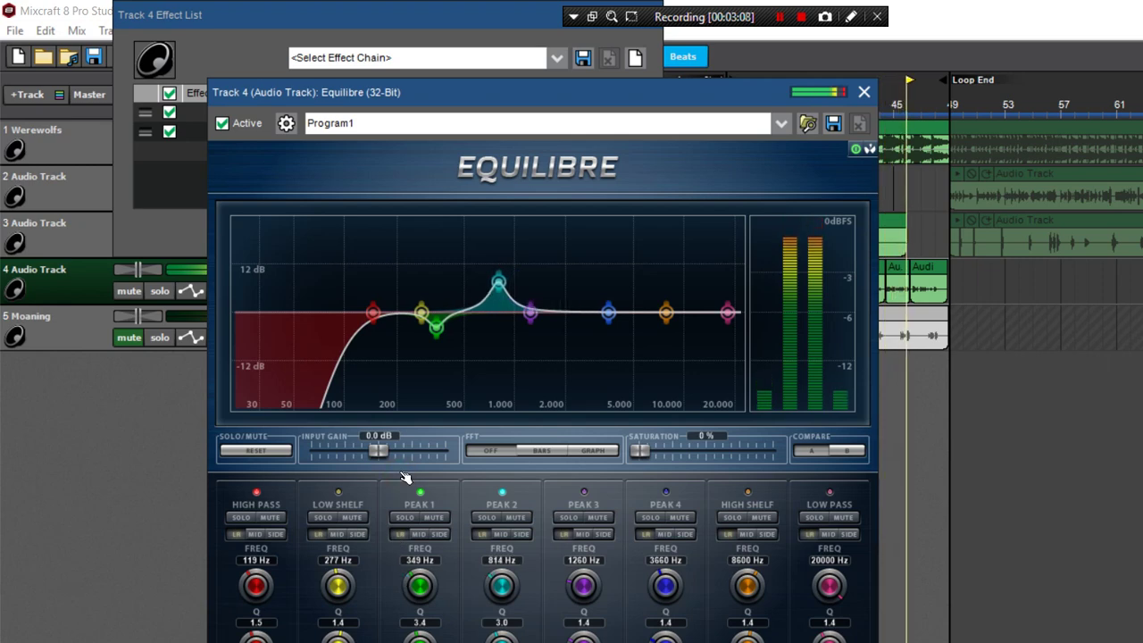
drag(407, 563, 407, 587)
mouse_move(502, 586)
mouse_down()
mouse_move(502, 568)
mouse_move(502, 582)
mouse_up()
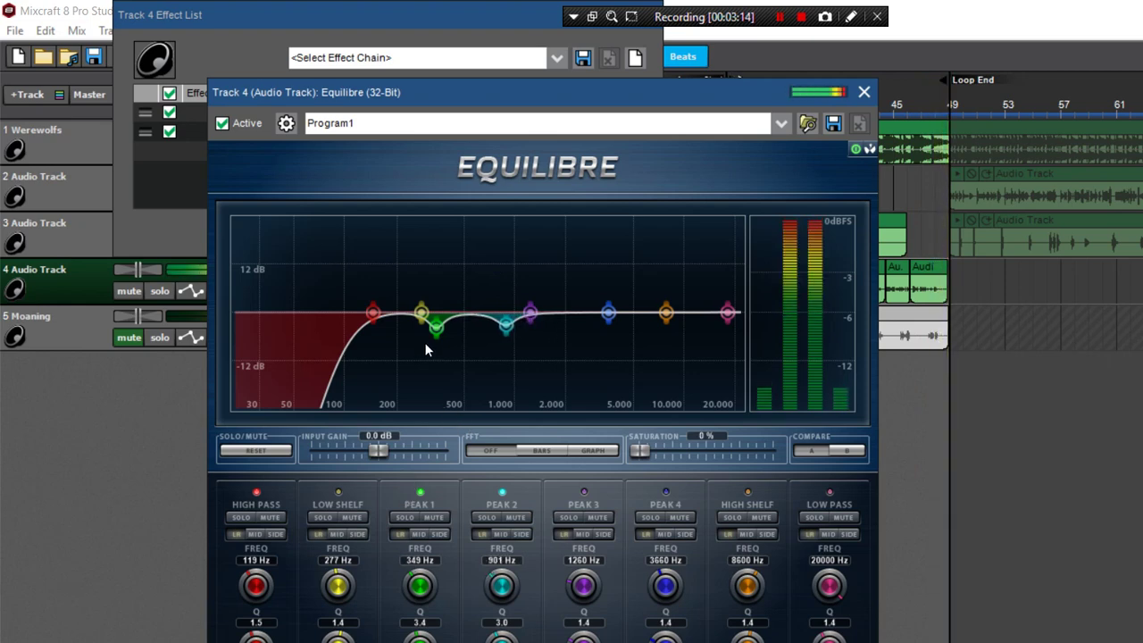
Cut Peak 3 at 1950 Hz, boost the high shelf at 6438 Hz and enable the low pass at 15142 Hz.
drag(466, 563, 467, 536)
drag(585, 640, 584, 623)
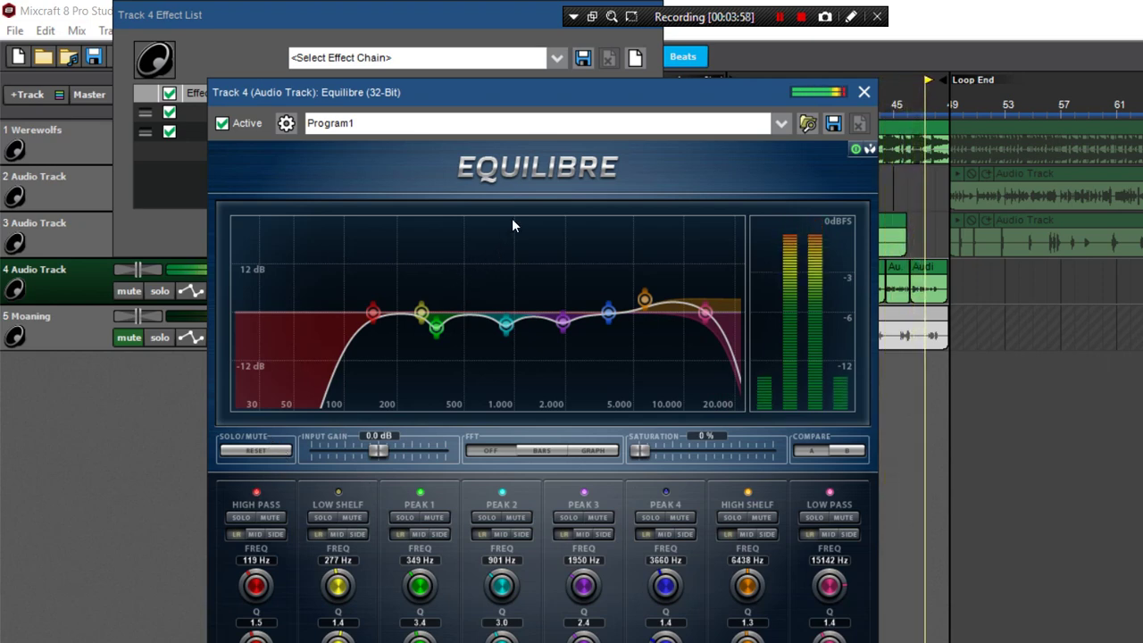
click(148, 546)
key(space)
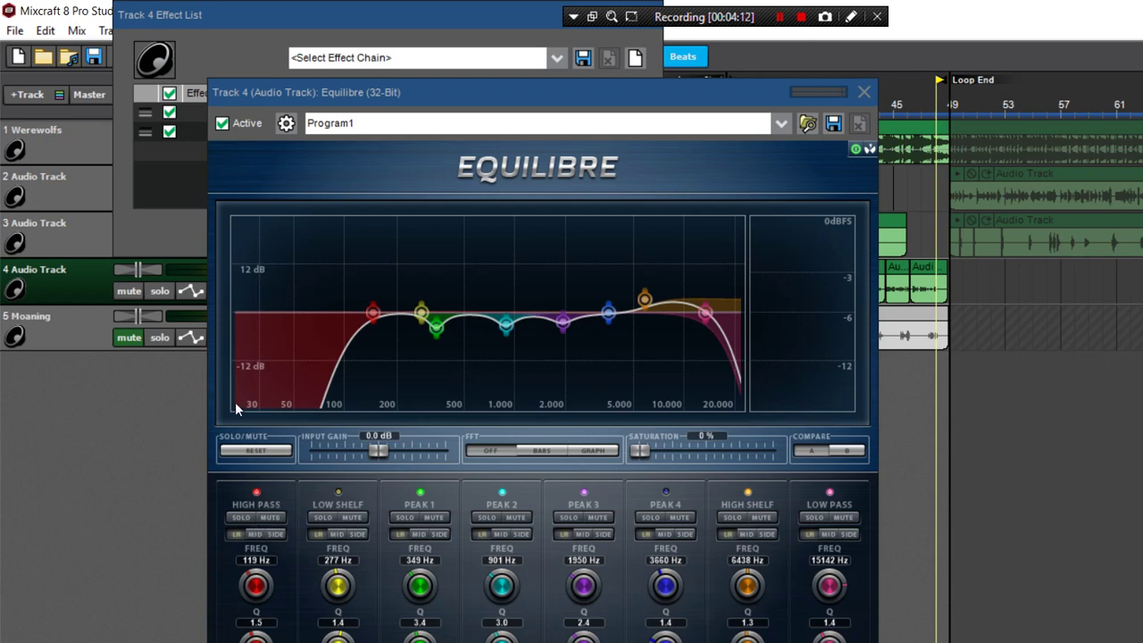
Switch Peak 1 to mid processing, then close Equilibre and remove it from track 4's effects.
click(341, 433)
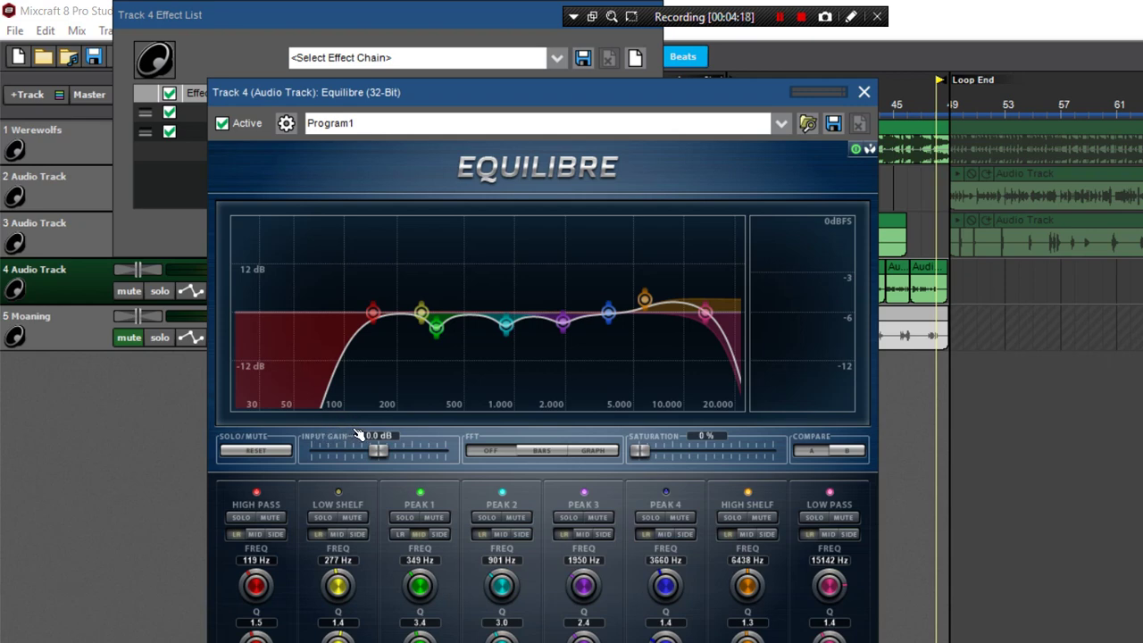
click(345, 435)
click(864, 92)
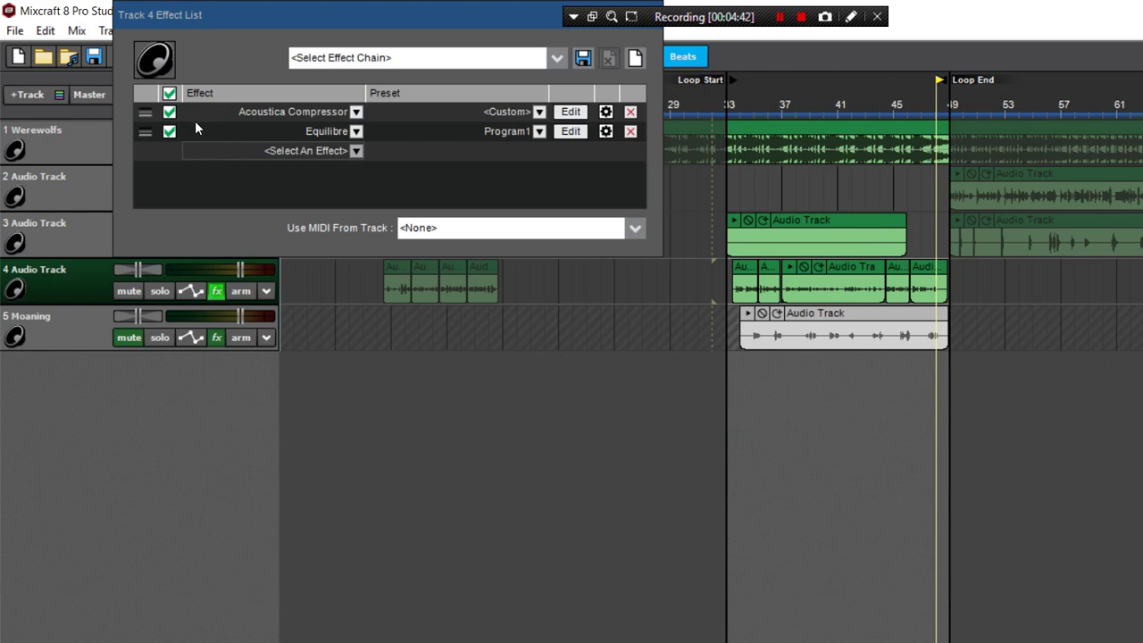
click(508, 104)
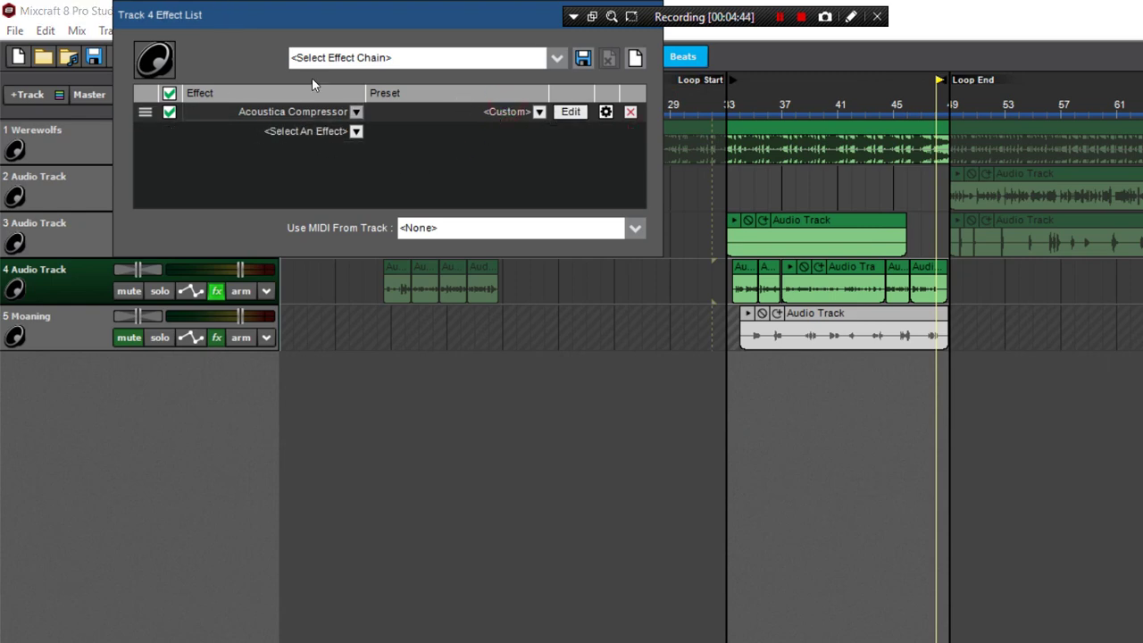
Return the playhead to just before bar 33 and add IIEQPro after the compressor on track 4.
click(779, 17)
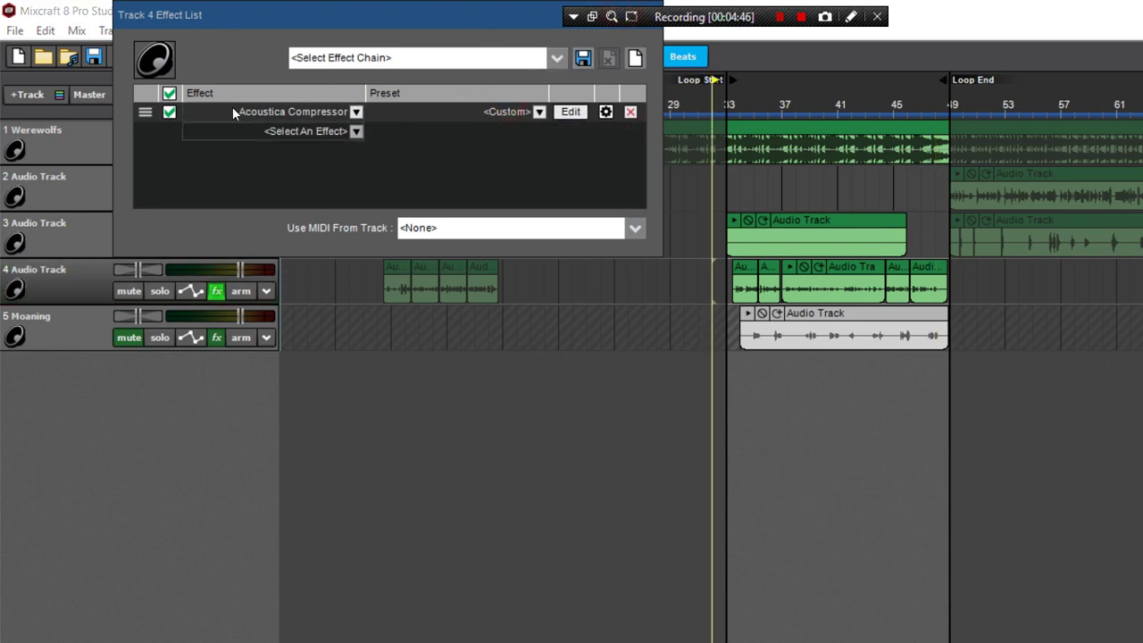
click(237, 131)
scroll(239, 329, down, 15)
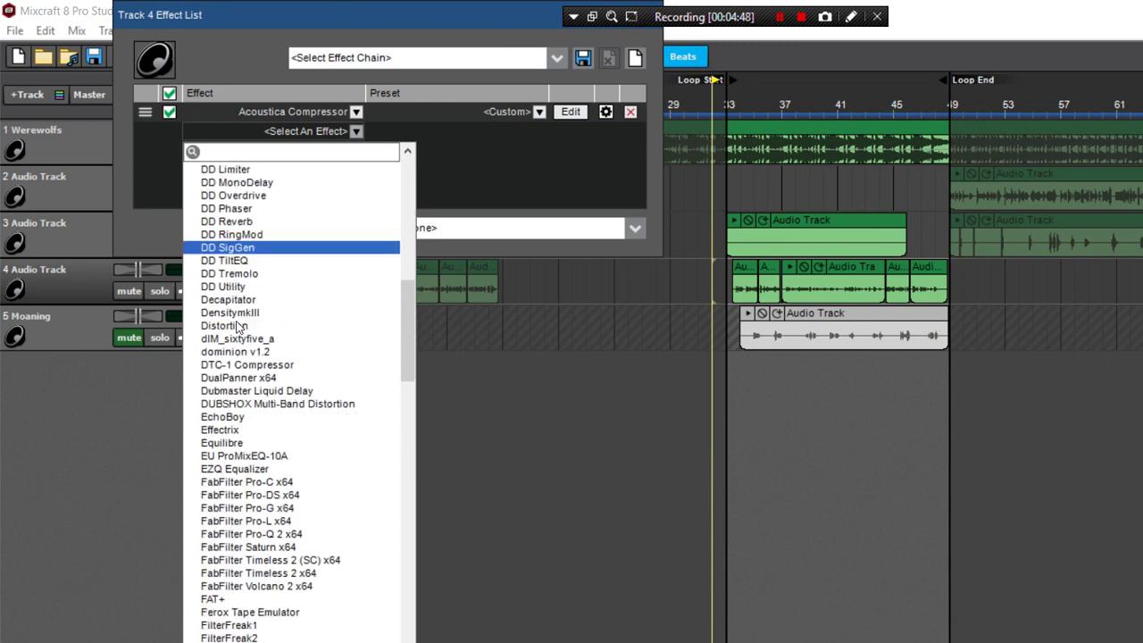
scroll(240, 321, up, 12)
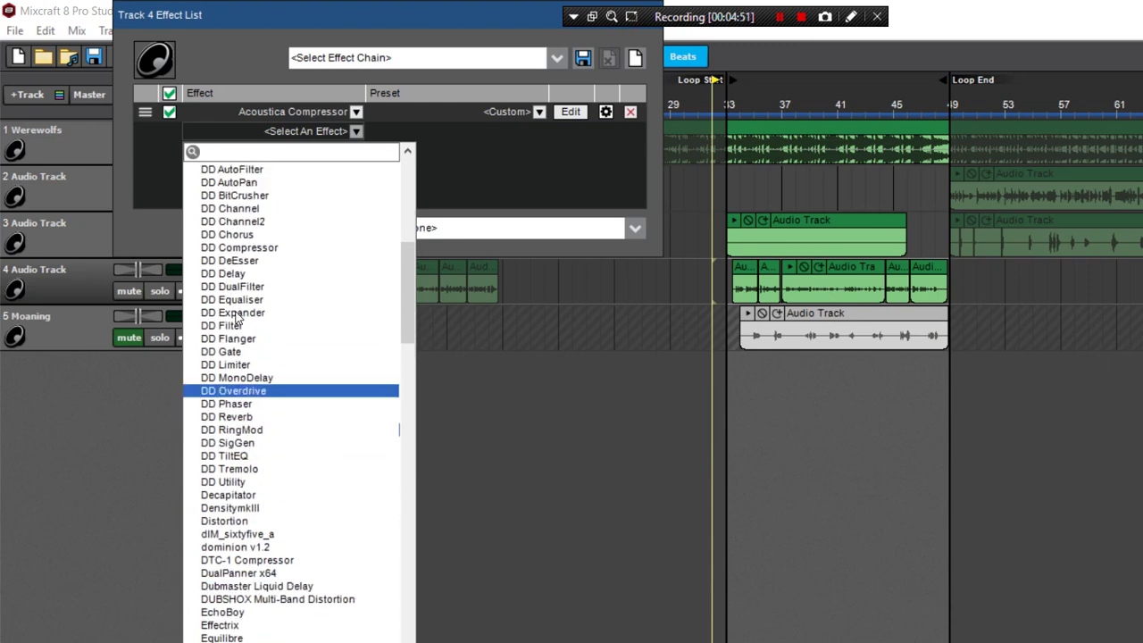
scroll(238, 313, up, 2)
scroll(234, 314, down, 20)
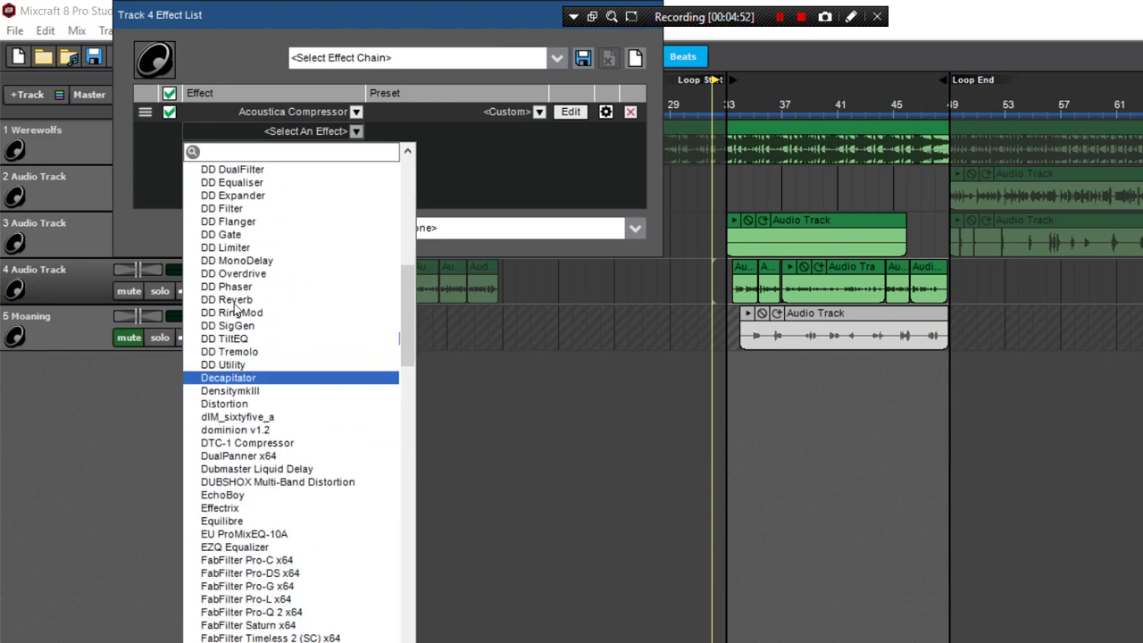
scroll(231, 318, down, 5)
click(229, 364)
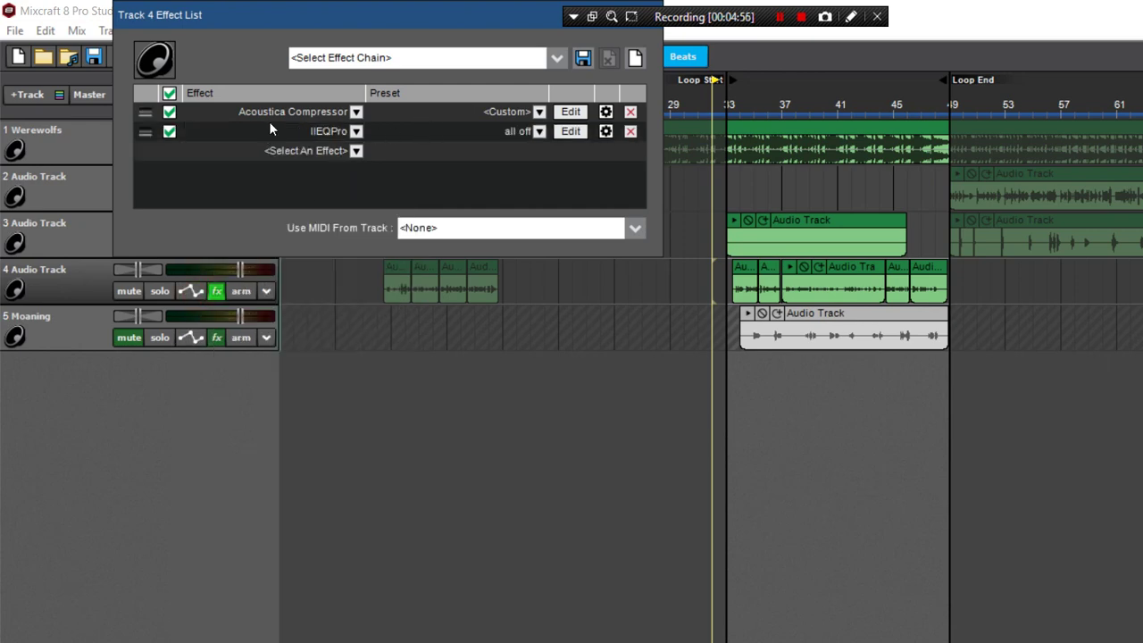
Close the track 4 effect list and move the IIEQPro window down so the upper tracks show.
click(456, 101)
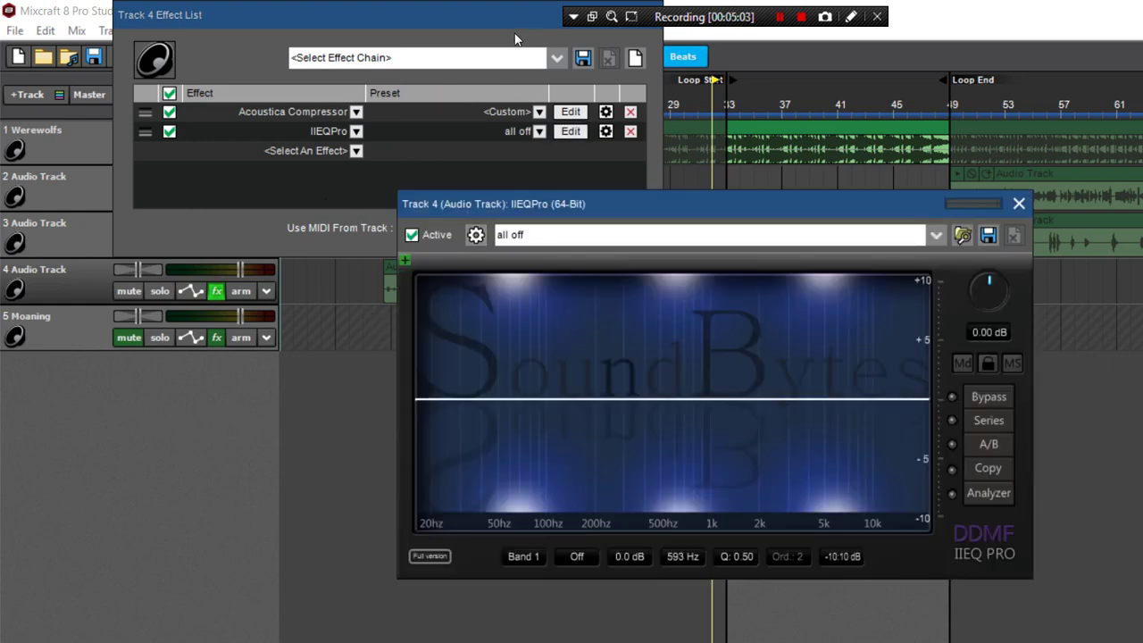
drag(513, 17, 446, 84)
click(580, 82)
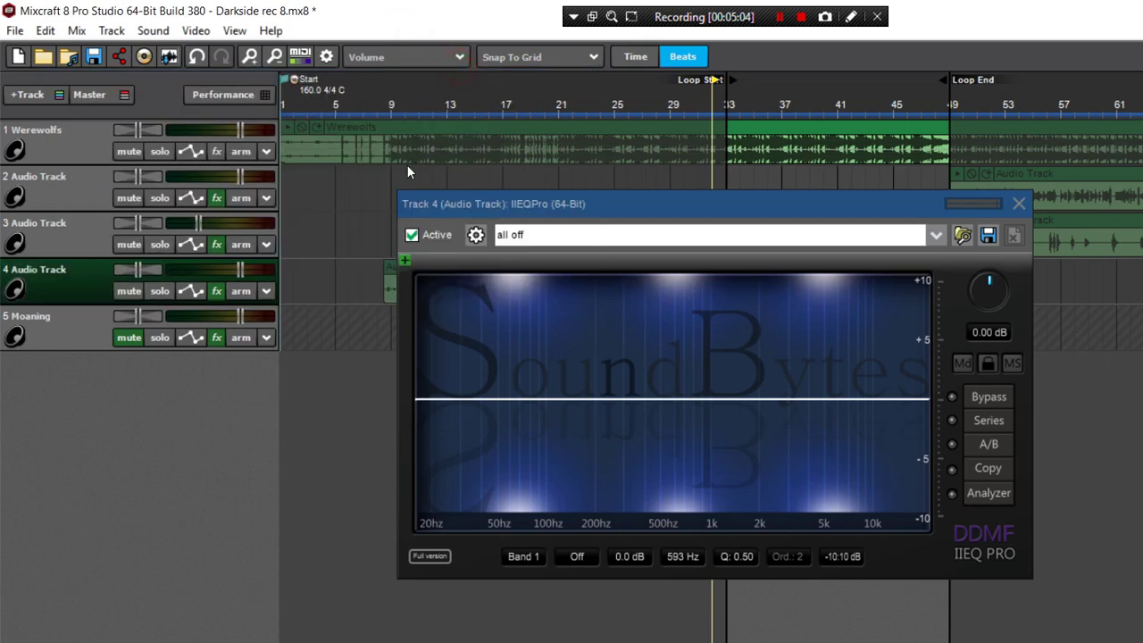
drag(536, 204, 557, 270)
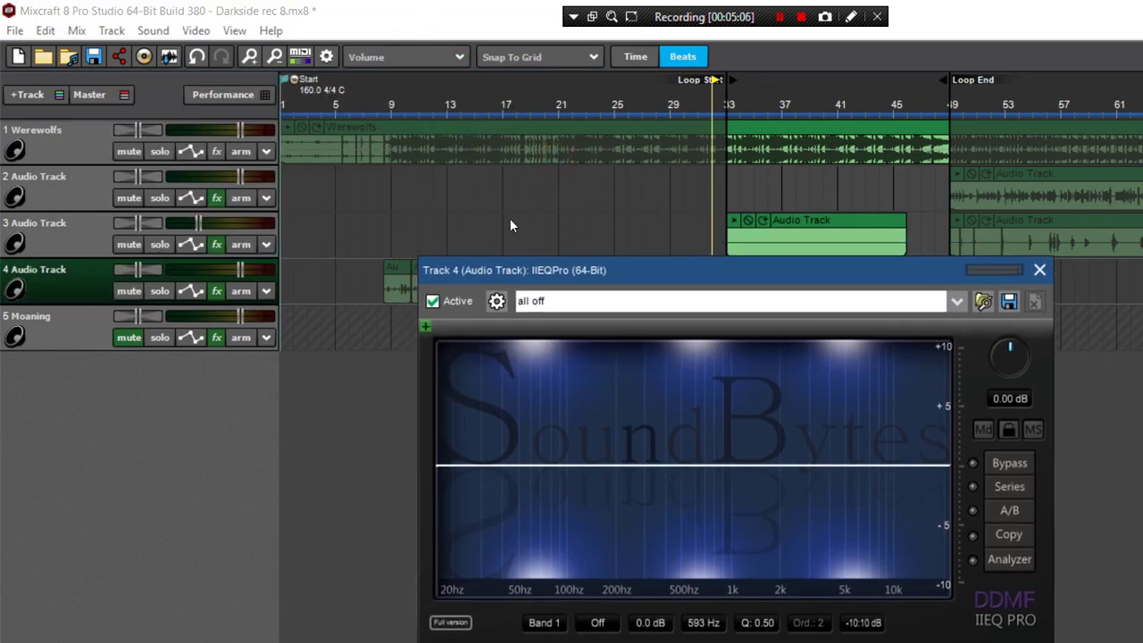
Close the IIEQPro window and reopen the track 4 effect list.
click(155, 564)
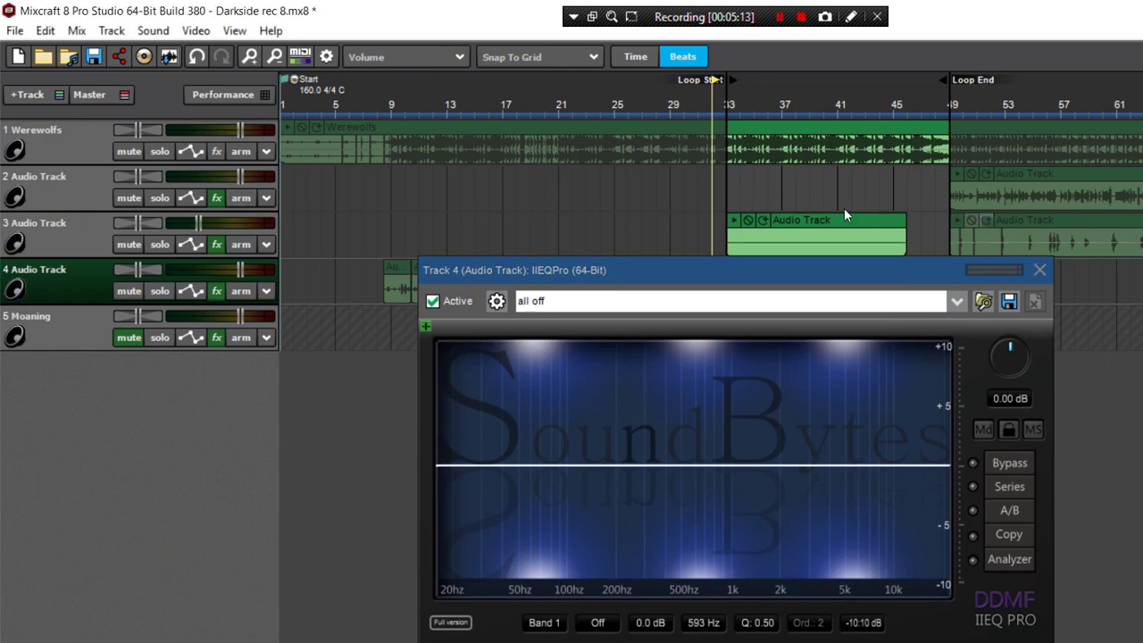
click(1041, 270)
click(216, 291)
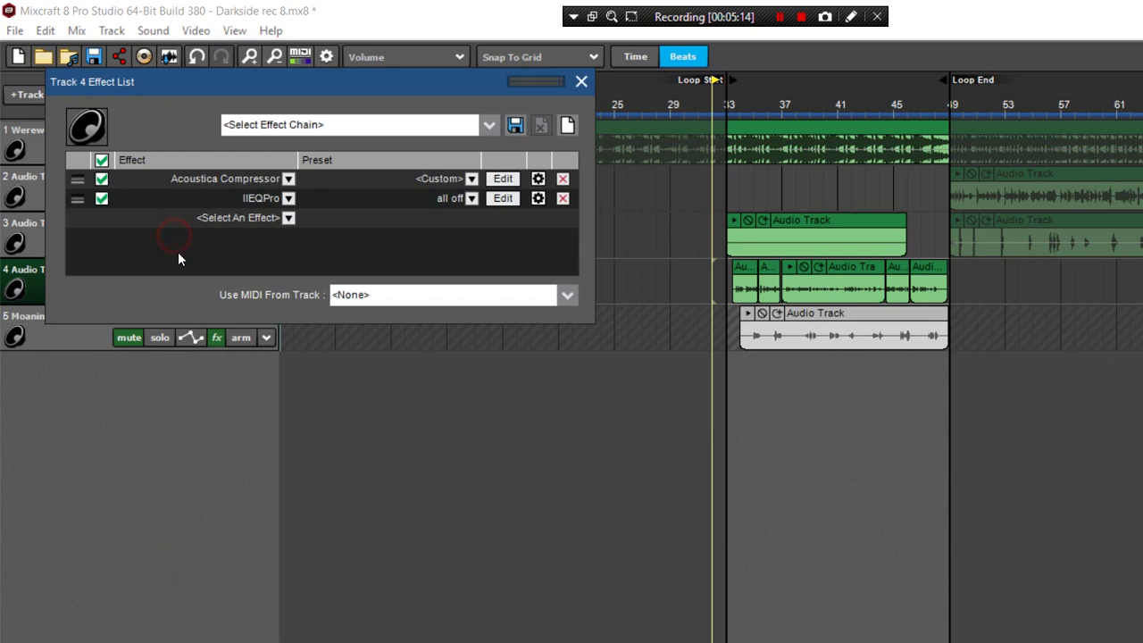
Add Equilibre after IIEQPro in the track 4 effect list.
click(207, 179)
click(288, 217)
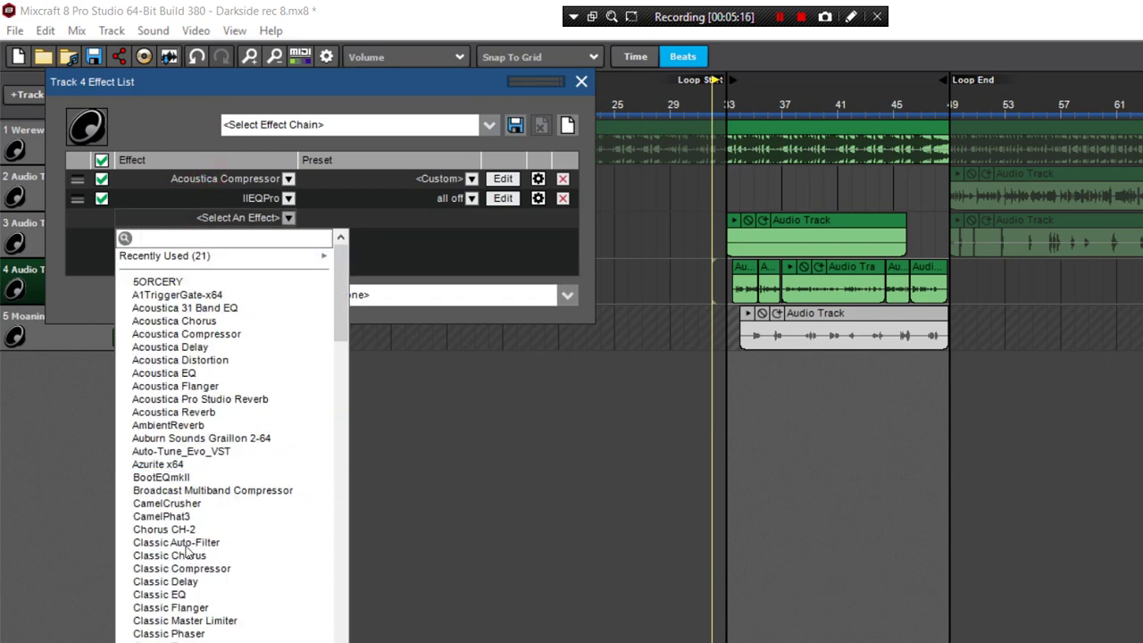
scroll(159, 526, down, 4)
scroll(152, 549, down, 3)
scroll(152, 549, up, 2)
scroll(145, 539, down, 4)
scroll(145, 539, down, 1)
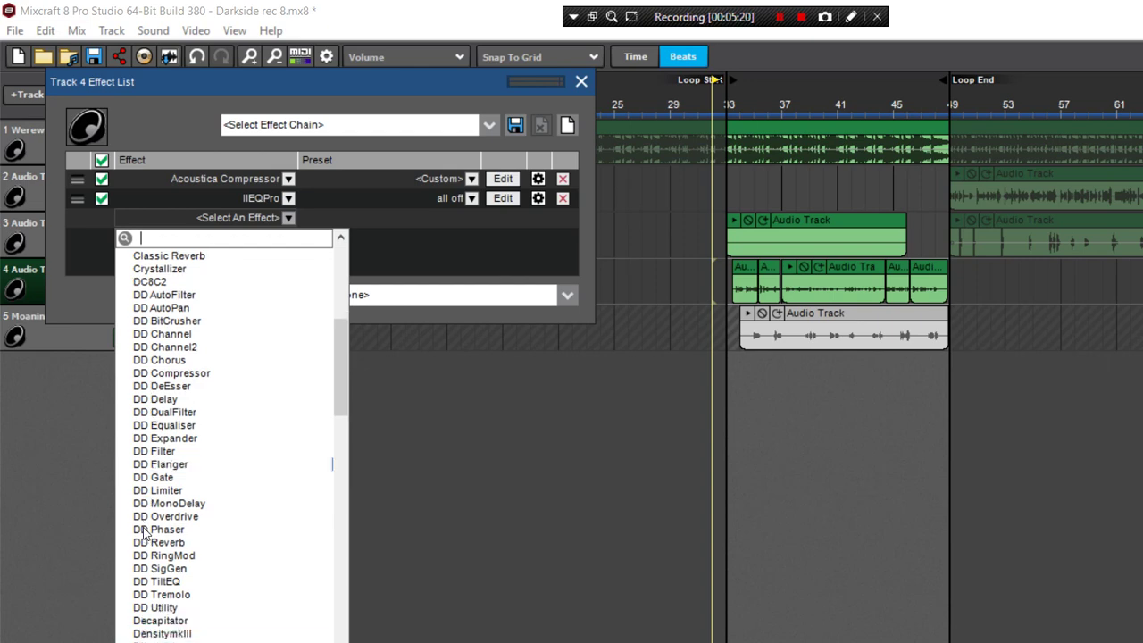
scroll(140, 558, down, 2)
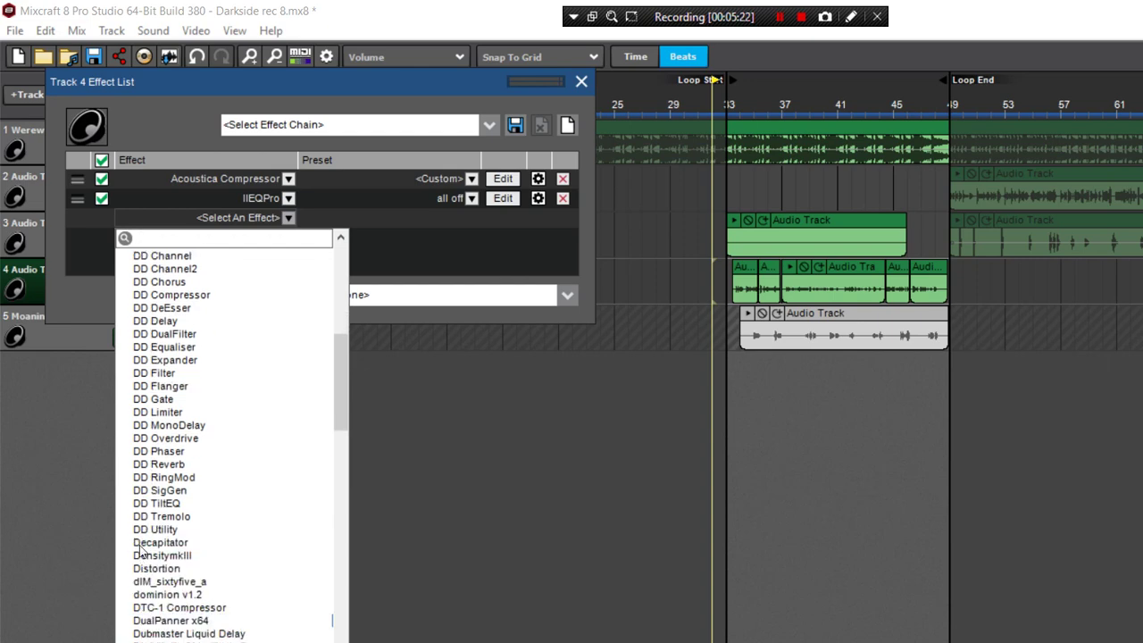
click(140, 545)
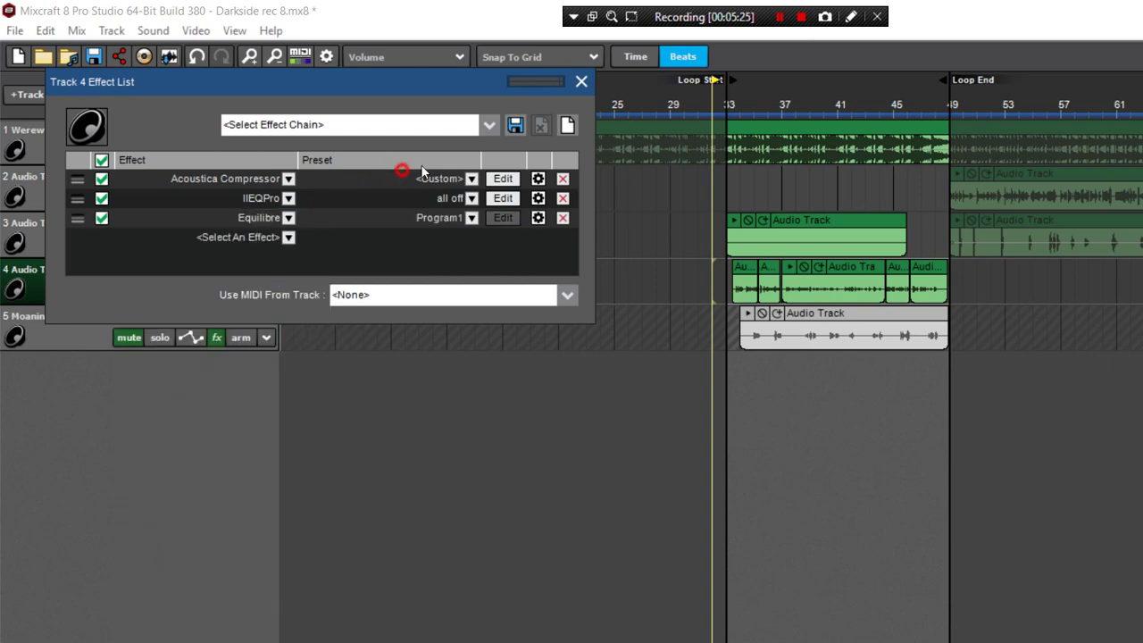
Play the loop and view the track 4 spectrum in Equilibre as FFT bars, then as an FFT graph.
key(space)
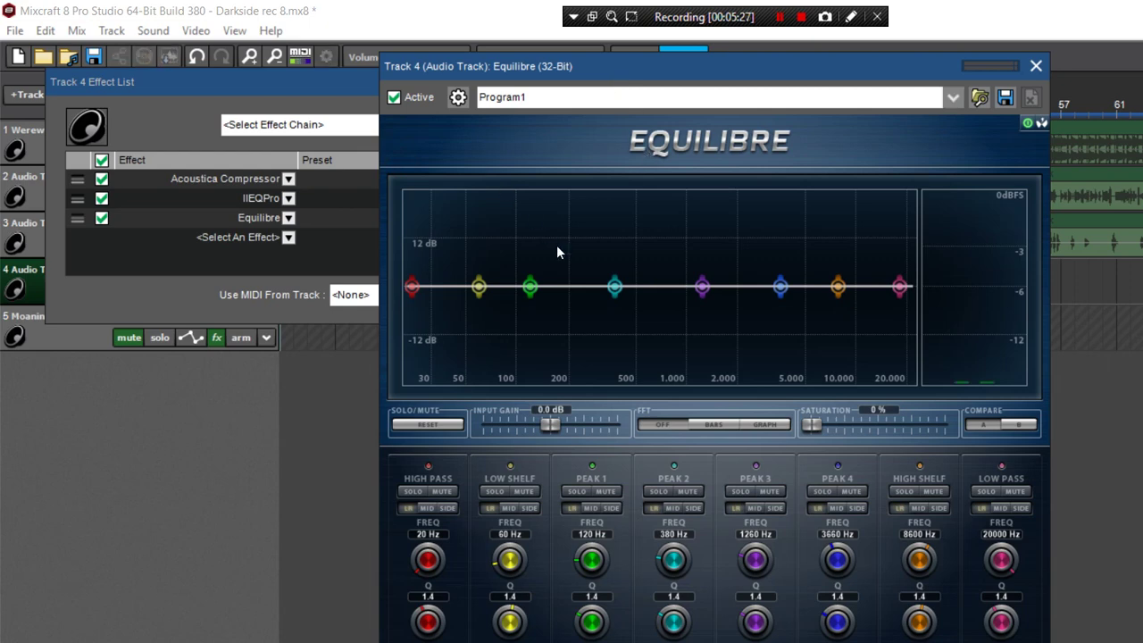
click(621, 343)
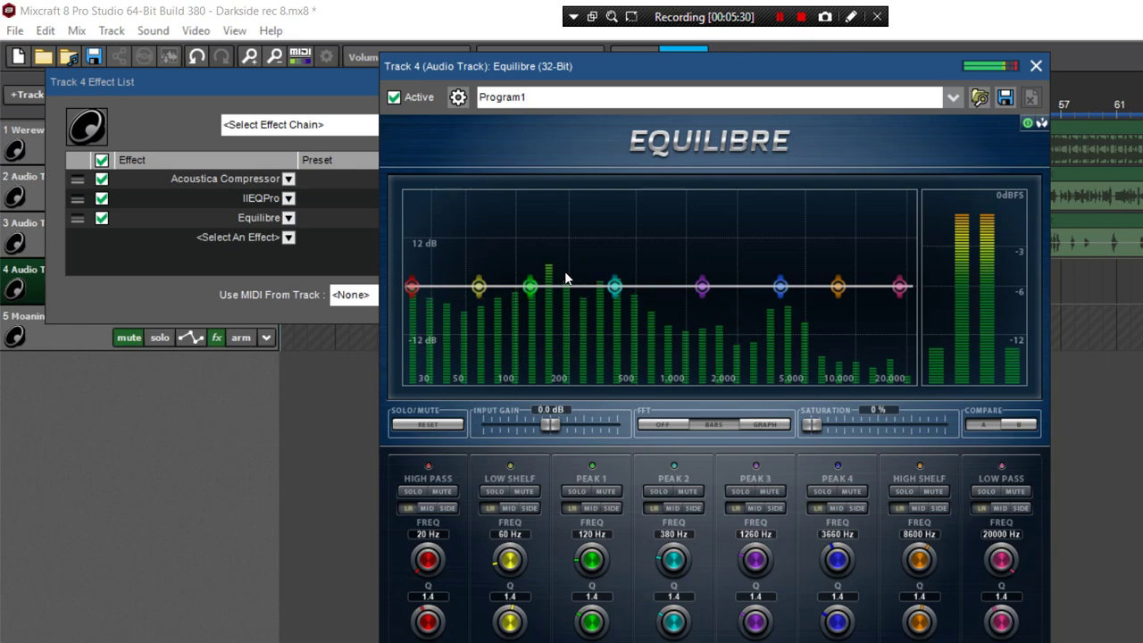
click(611, 337)
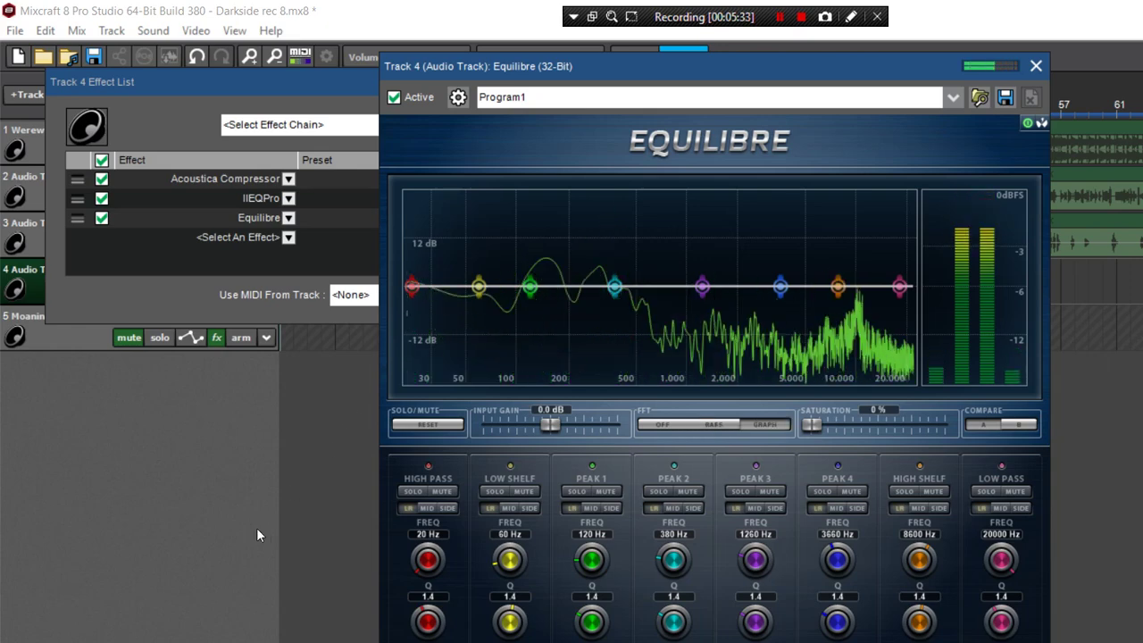
Stop playback and remove Equilibre from track 4's effects.
key(space)
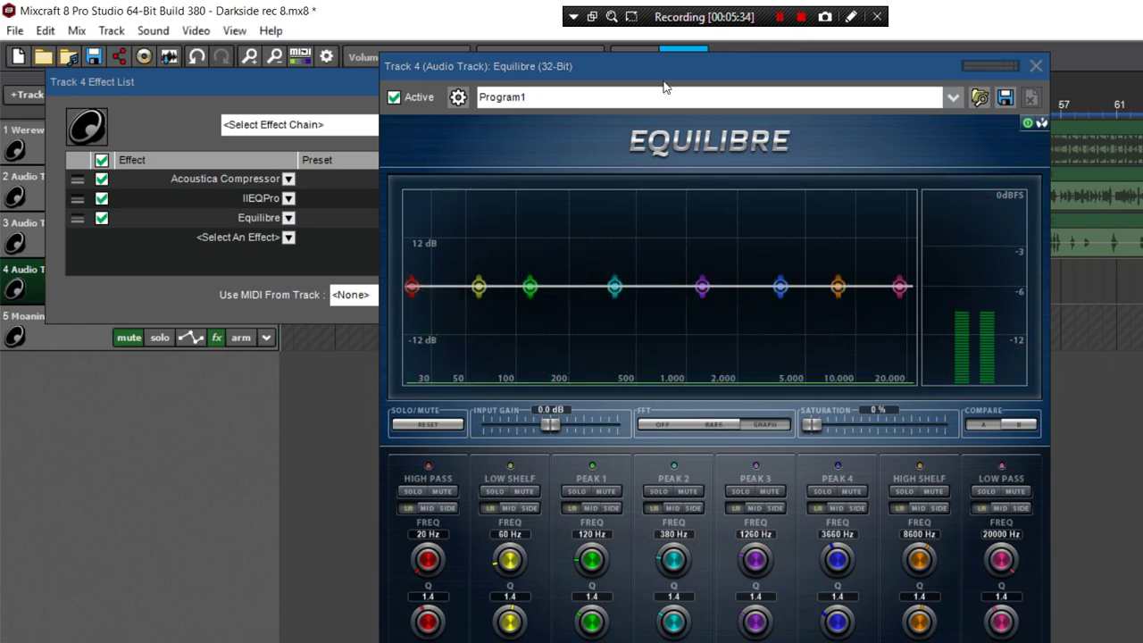
click(1036, 66)
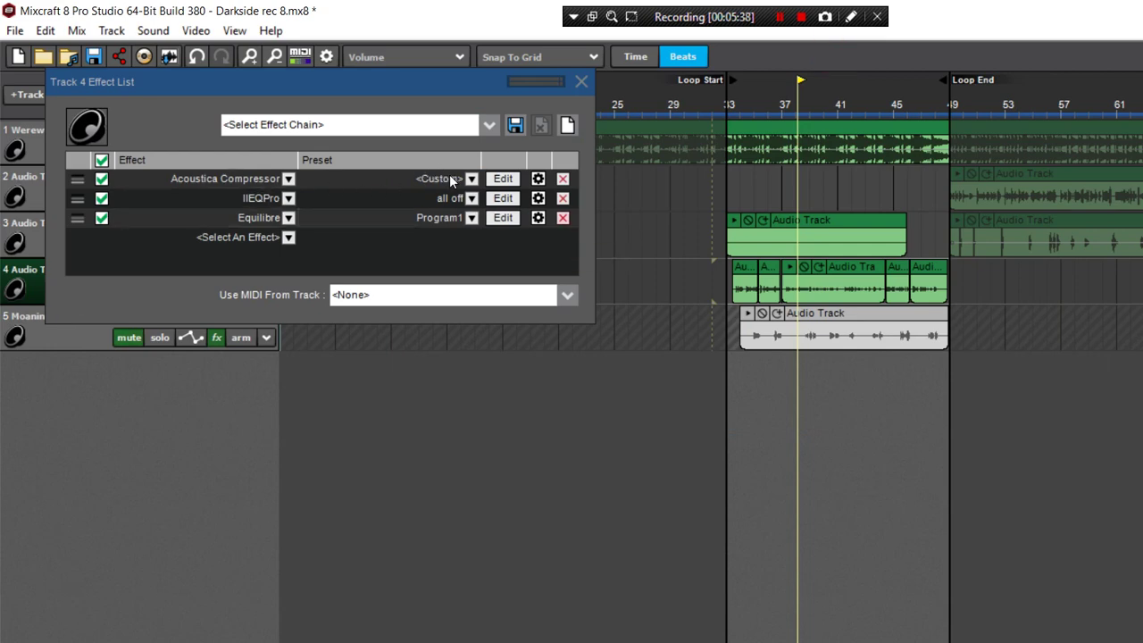
click(563, 218)
Reopen IIEQPro on track 4 and examine Band 1's filter types while the loop plays.
click(503, 198)
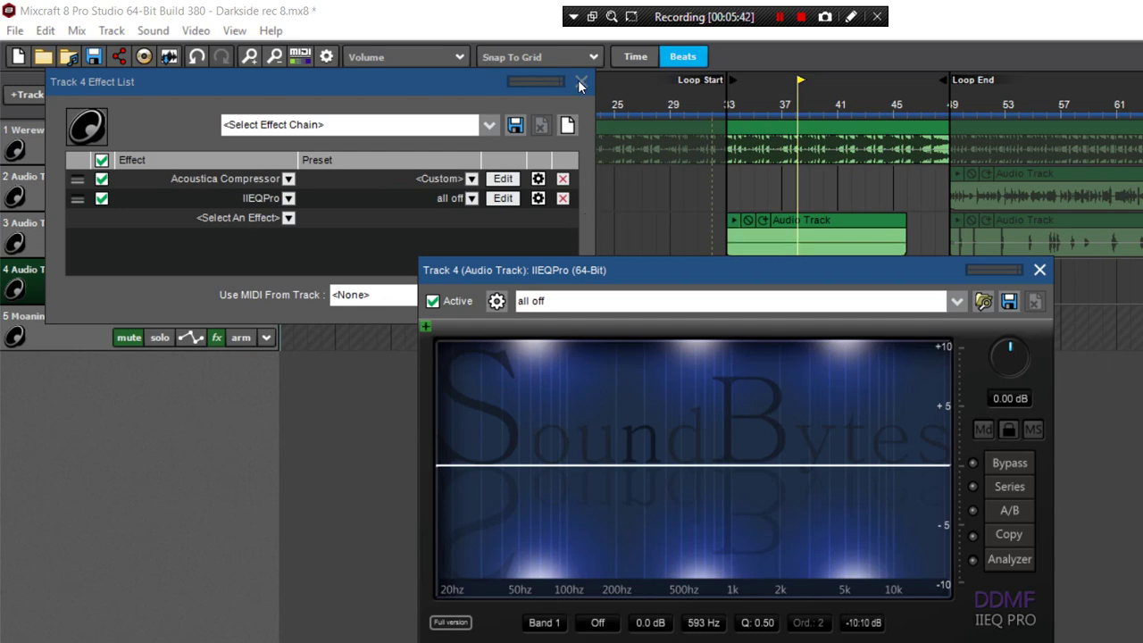
key(space)
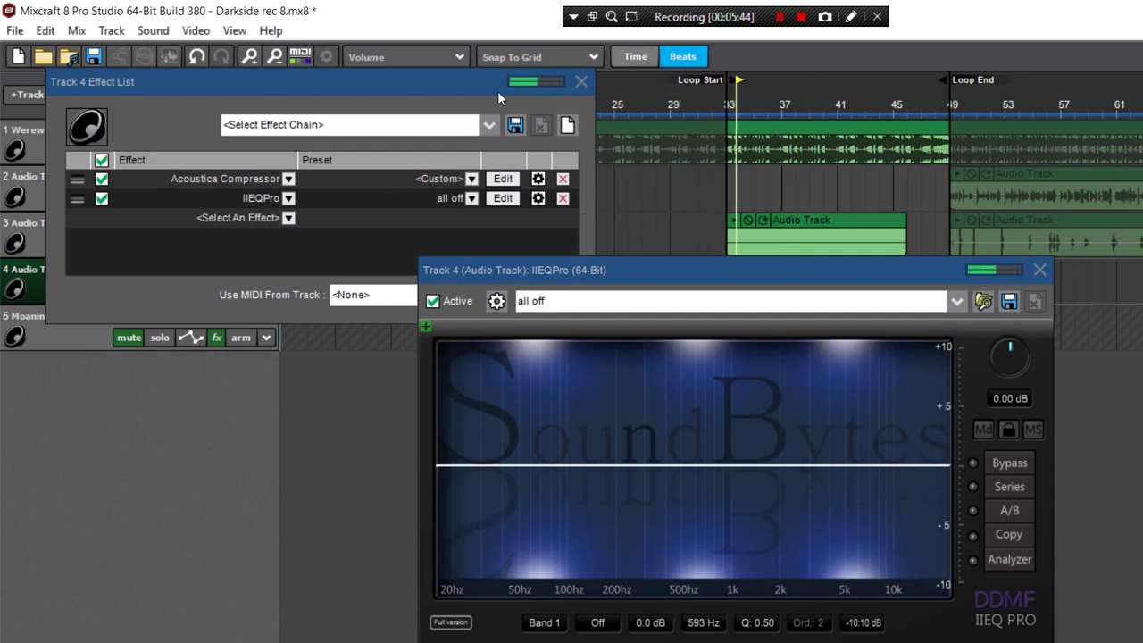
click(598, 623)
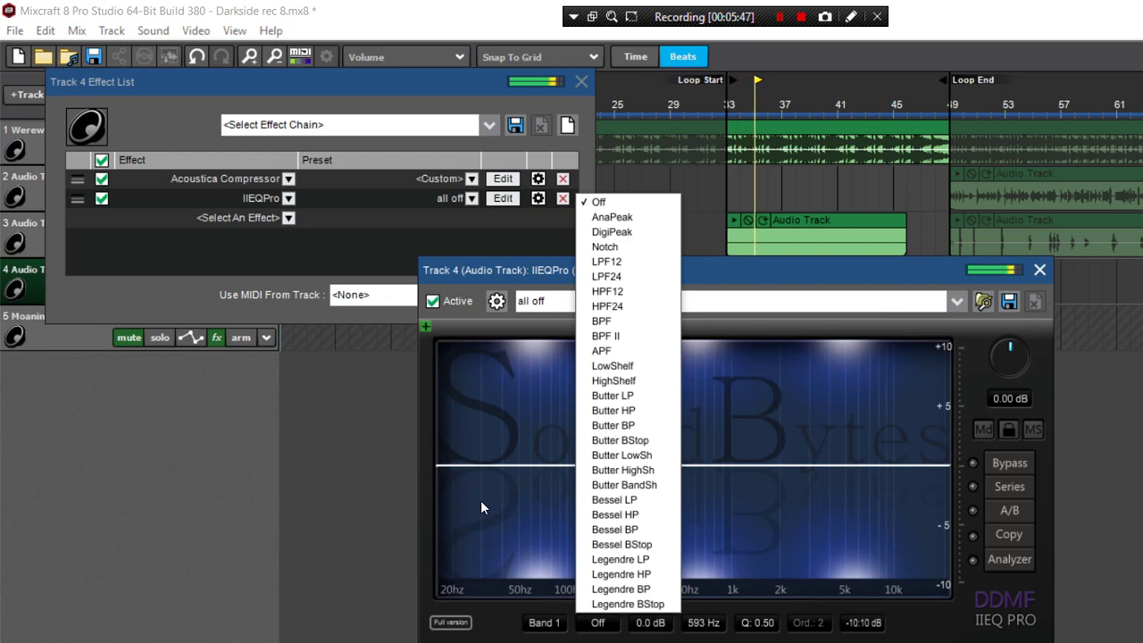
click(409, 493)
click(809, 448)
click(777, 449)
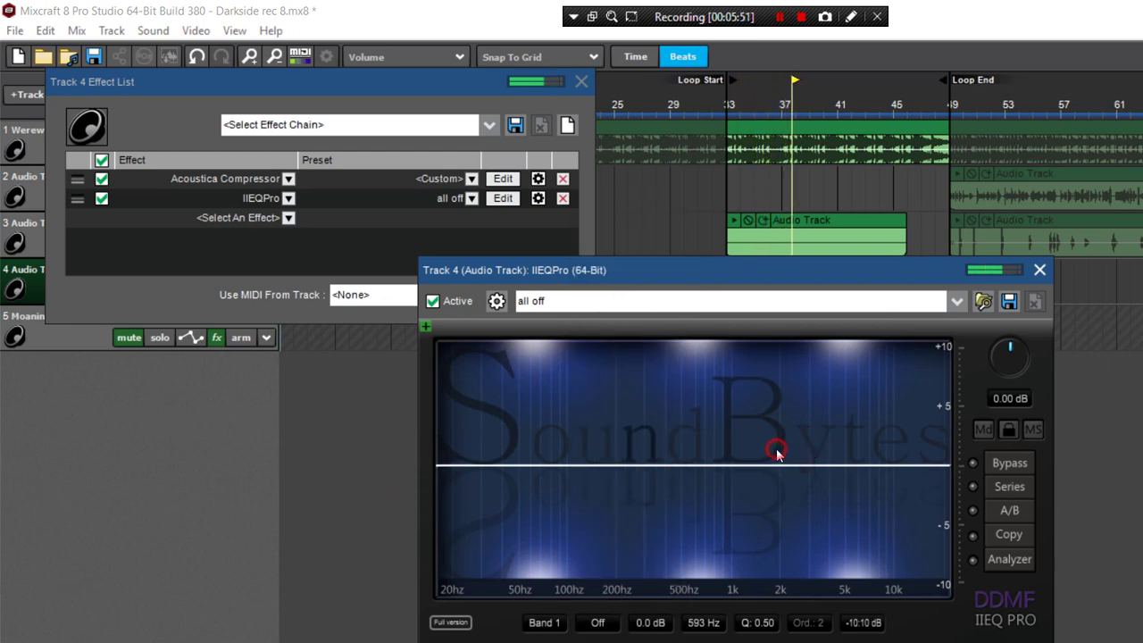
click(205, 572)
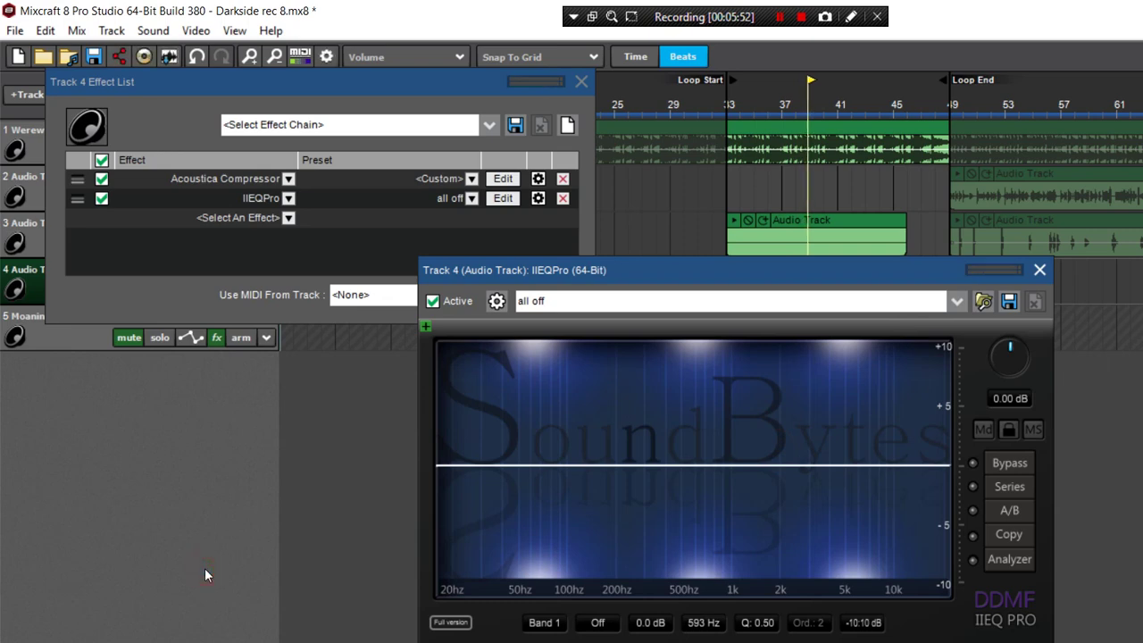
Set IIEQPro's Band 1 to a LowShelf cut of about -6.2 dB at 42 Hz with a Q of 0.90.
click(792, 347)
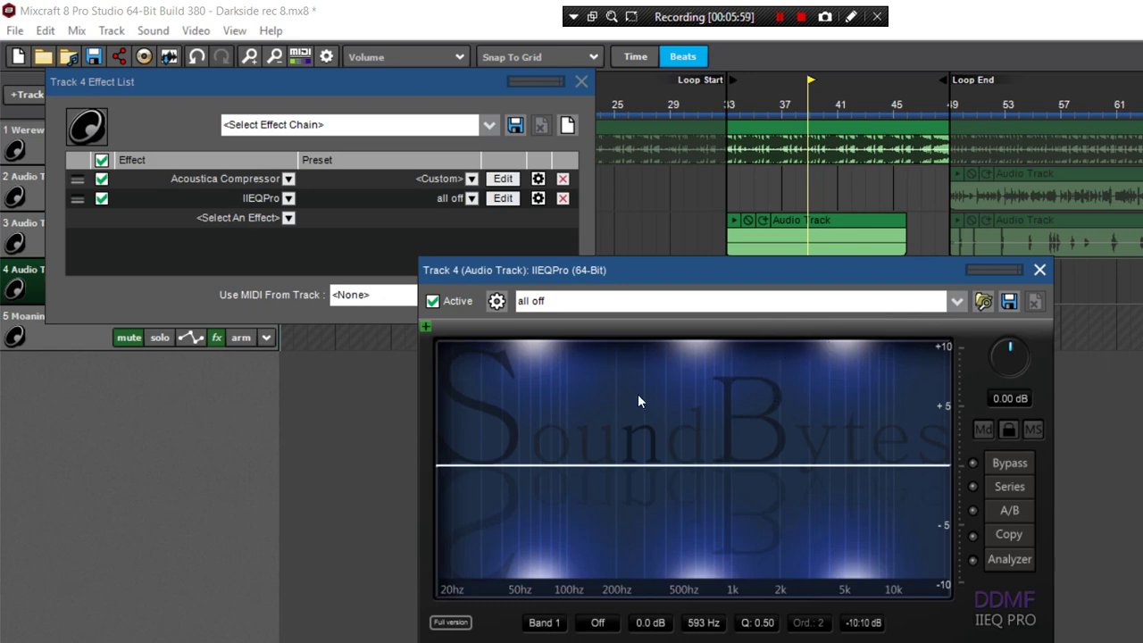
click(391, 375)
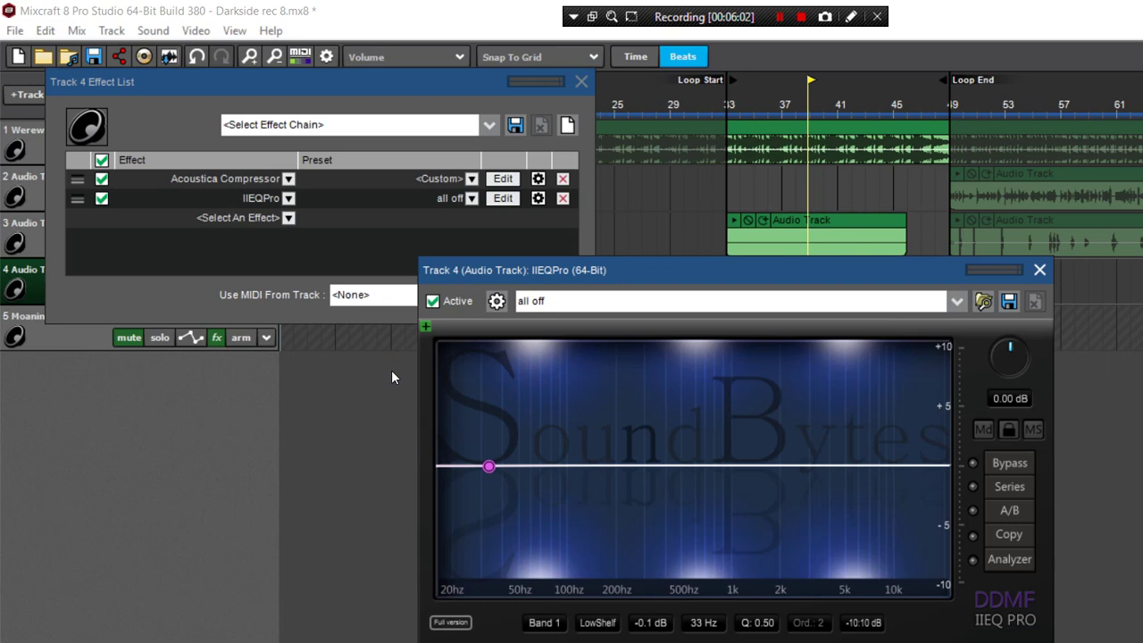
drag(392, 371, 404, 430)
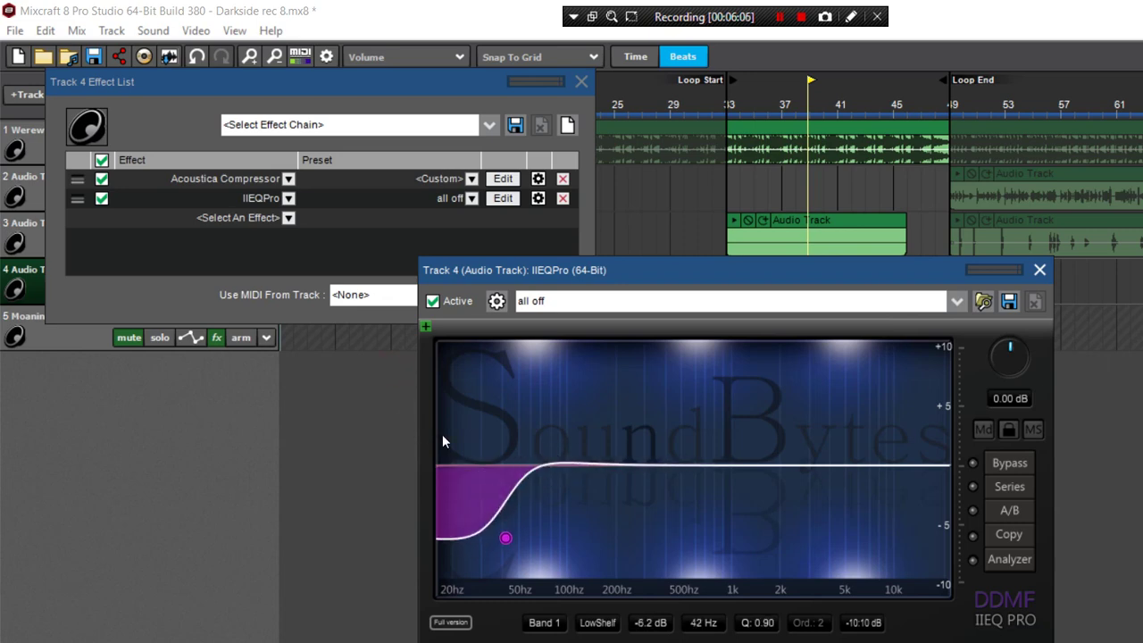
Browse the filter types and change Band 1 from LowShelf to LPF12.
right_click(482, 498)
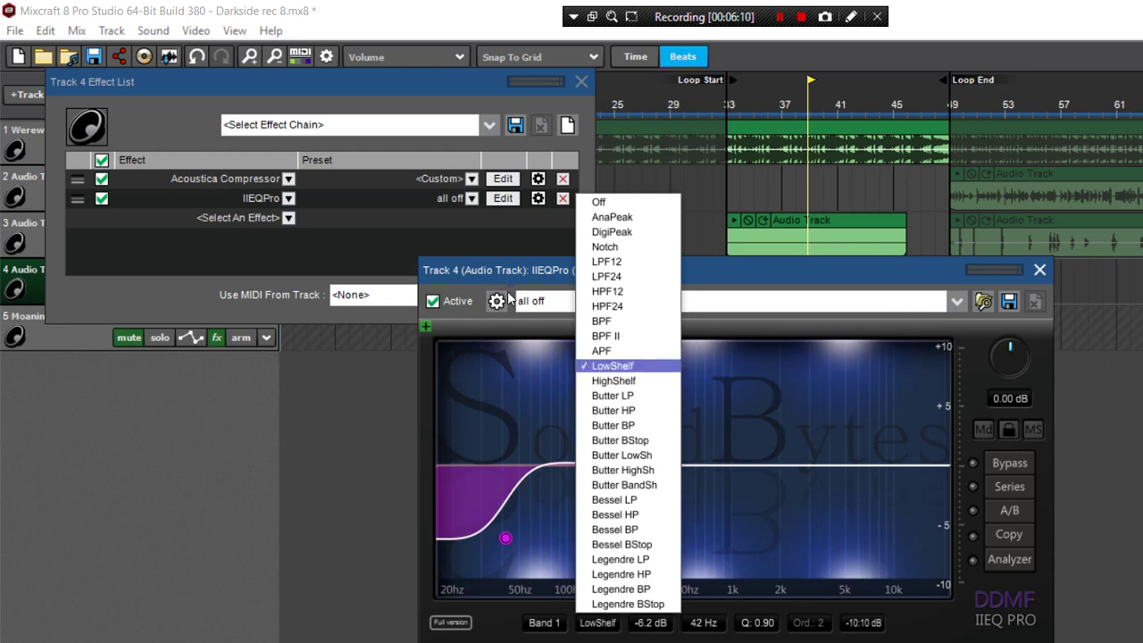
click(508, 292)
right_click(432, 509)
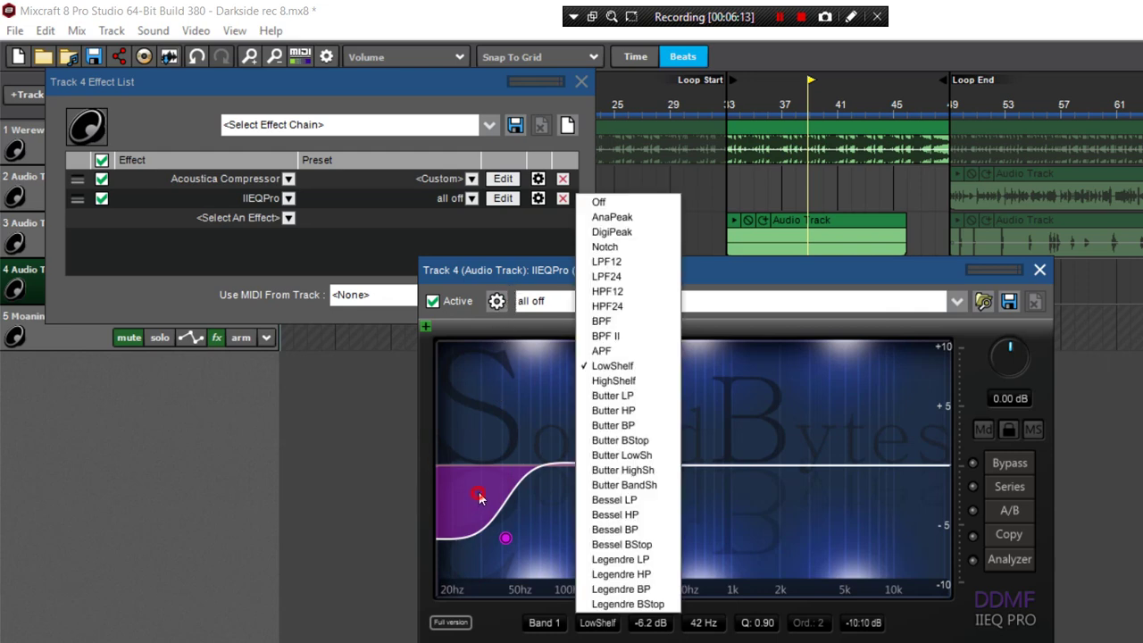
key(Down)
key(Down)
key(Down)
key(Up)
key(Up)
key(Up)
key(Up)
key(Up)
key(Up)
key(Up)
key(Up)
key(Up)
key(Up)
key(Up)
key(Up)
key(Up)
key(Up)
key(Up)
key(Up)
key(Up)
key(Up)
key(Up)
key(Up)
key(Up)
key(Up)
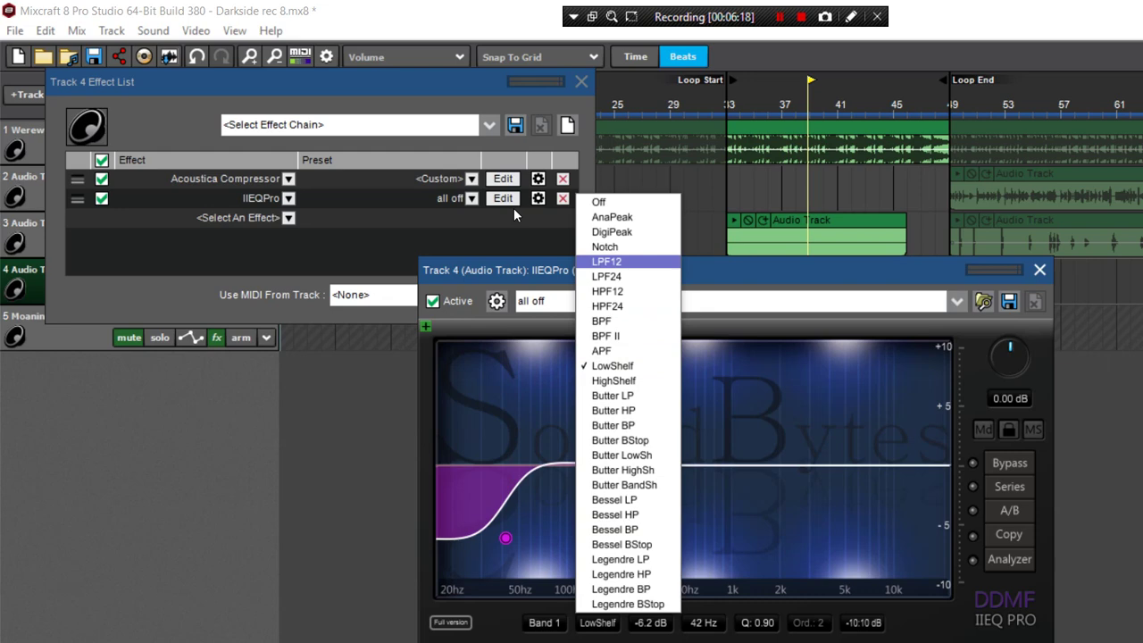
key(Down)
key(Down)
key(Down)
key(Down)
key(Up)
key(Up)
key(Up)
key(Up)
key(Return)
Change Band 1 to HPF12 at about 40 Hz and set its Q to 0.67.
click(590, 625)
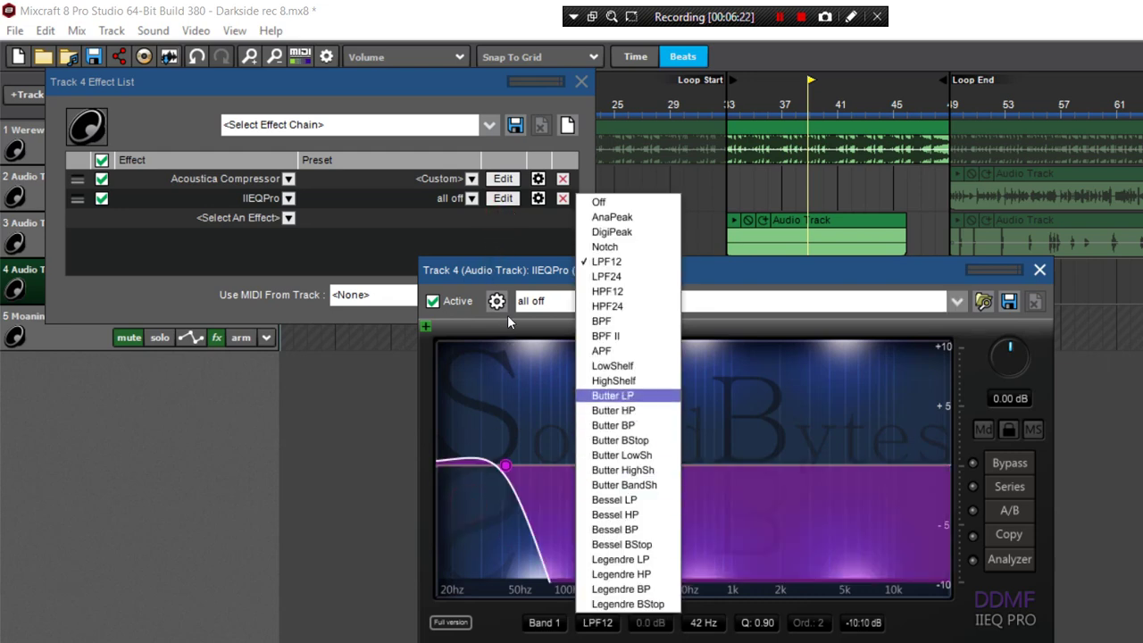
key(Up)
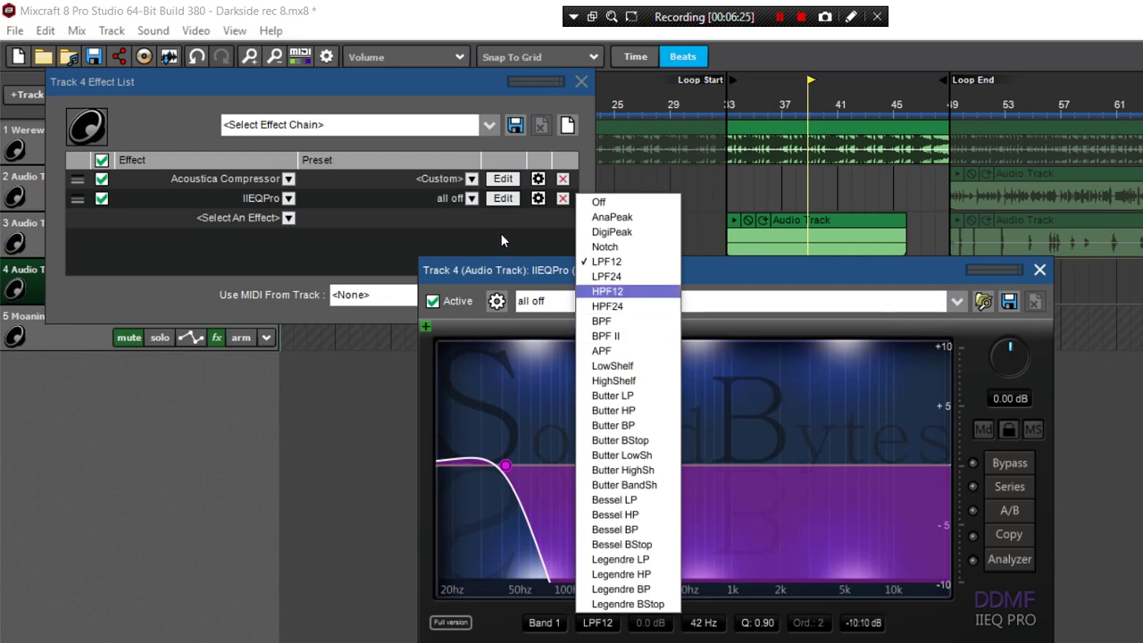
key(Return)
click(406, 375)
drag(504, 466, 502, 466)
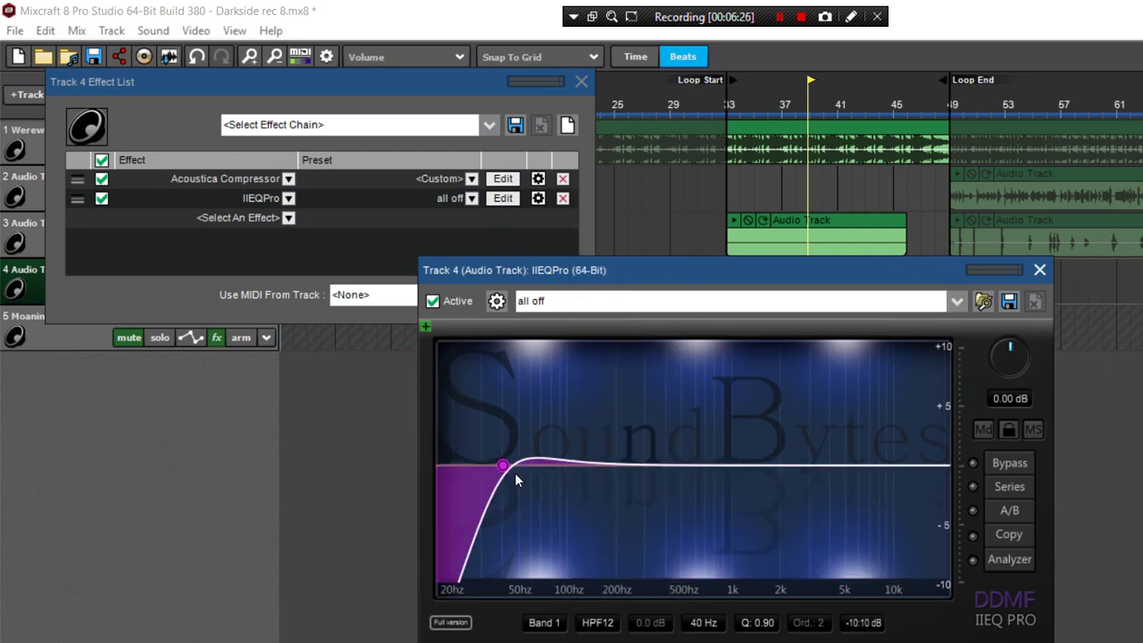
scroll(408, 371, down, 2)
scroll(409, 371, up, 1)
scroll(409, 371, down, 1)
click(505, 467)
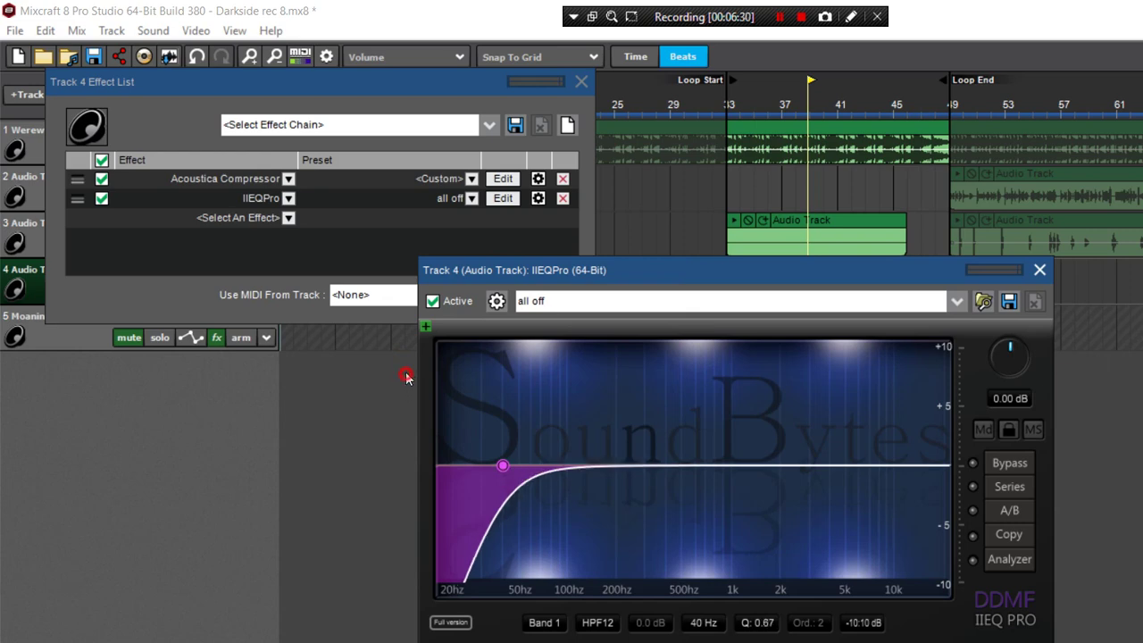
Play the song from just before bar 33 and raise Band 1's high-pass cutoff to about 113 Hz.
click(715, 116)
key(space)
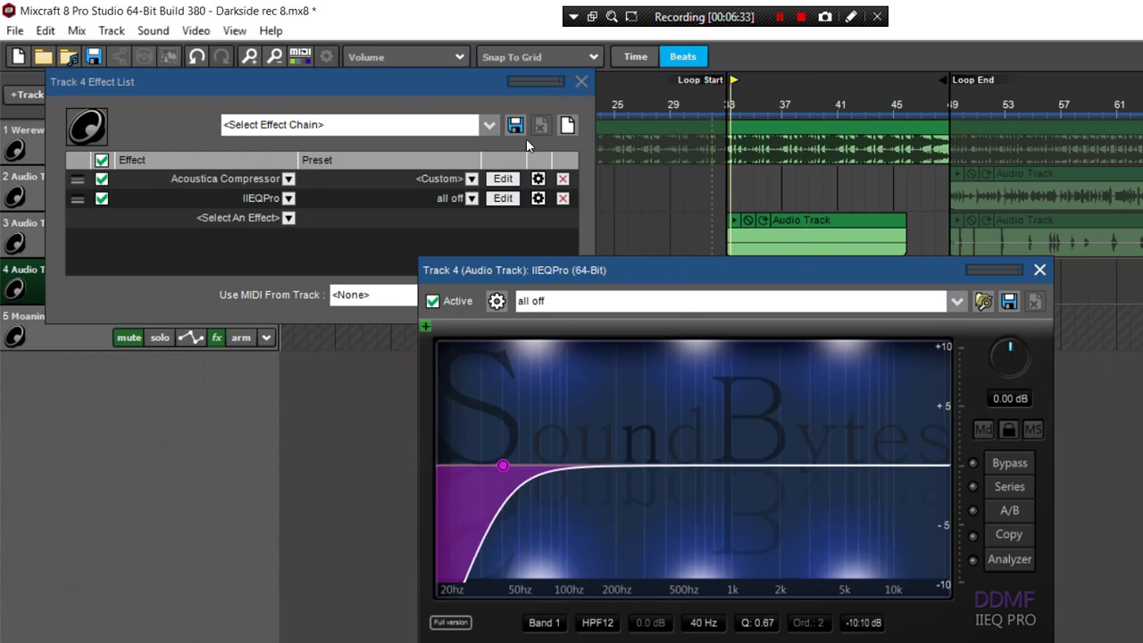
drag(503, 465, 595, 448)
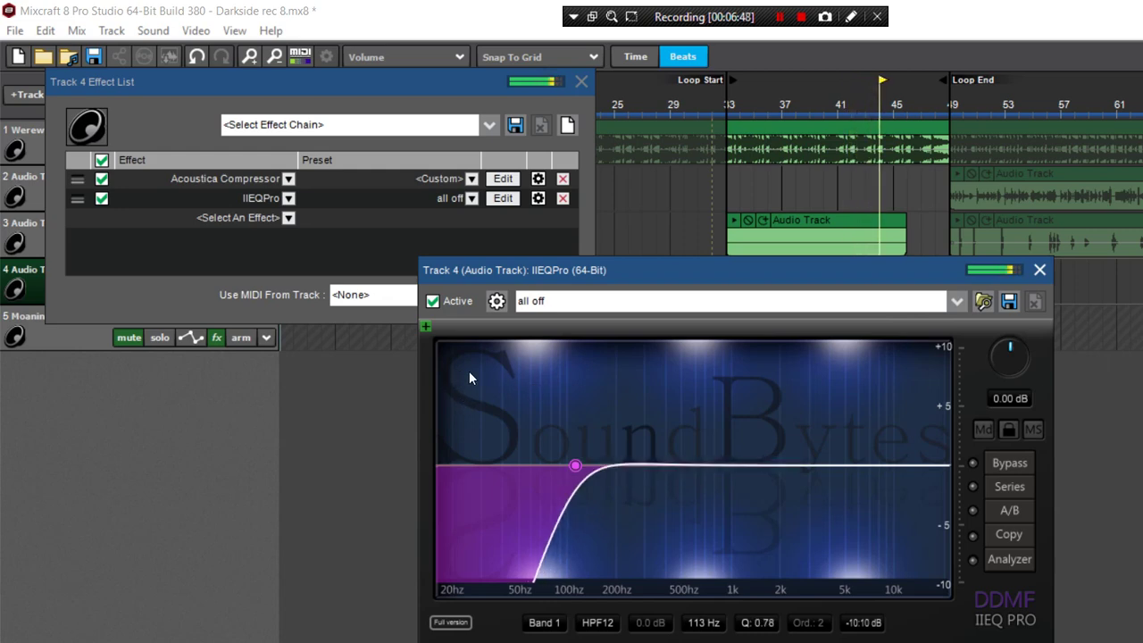
Sweep a boosted AnaPeak on Band 2, then set it to a -1.3 dB cut at 436 Hz with Q 3.11.
scroll(545, 337, up, 10)
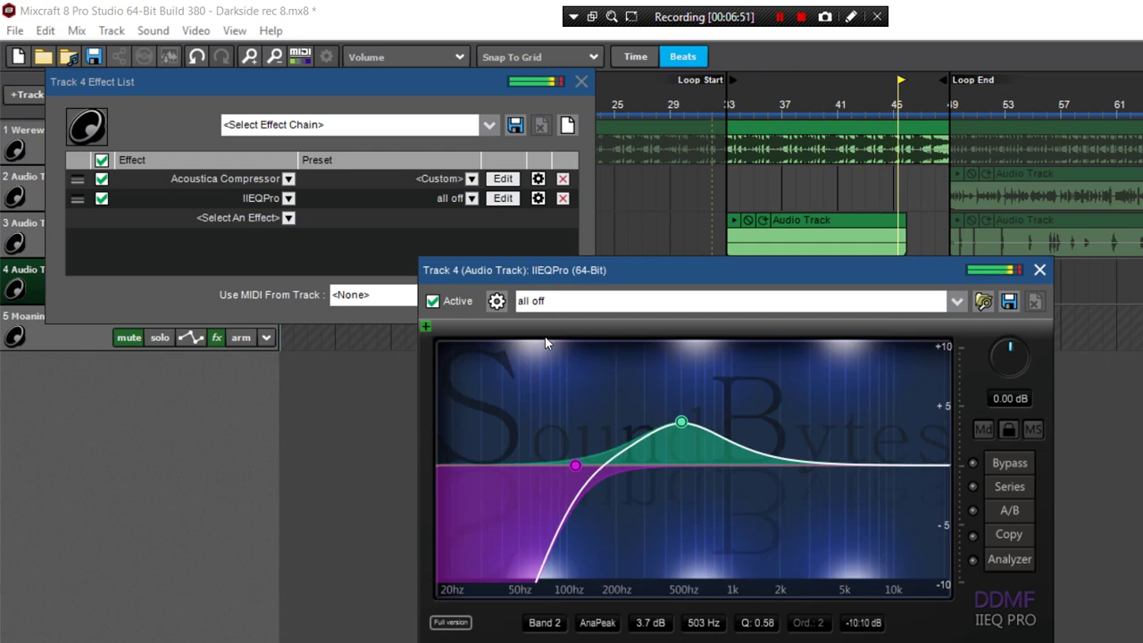
drag(545, 336, 536, 382)
scroll(537, 381, up, 3)
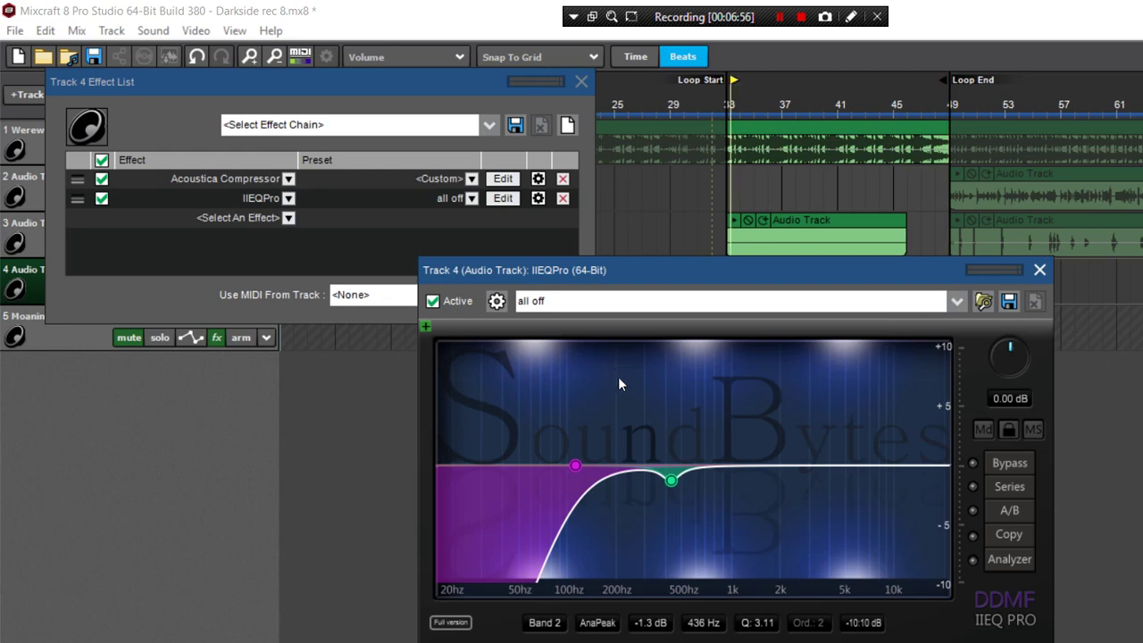
Add slight AnaPeak cuts on Band 3 just below 1 kHz and Band 4 at 1530 Hz, setting Band 4 to -0.9 dB with Q 2.48.
drag(620, 372, 606, 335)
scroll(606, 341, down, 3)
scroll(606, 341, up, 5)
scroll(639, 331, up, 10)
scroll(625, 338, down, 3)
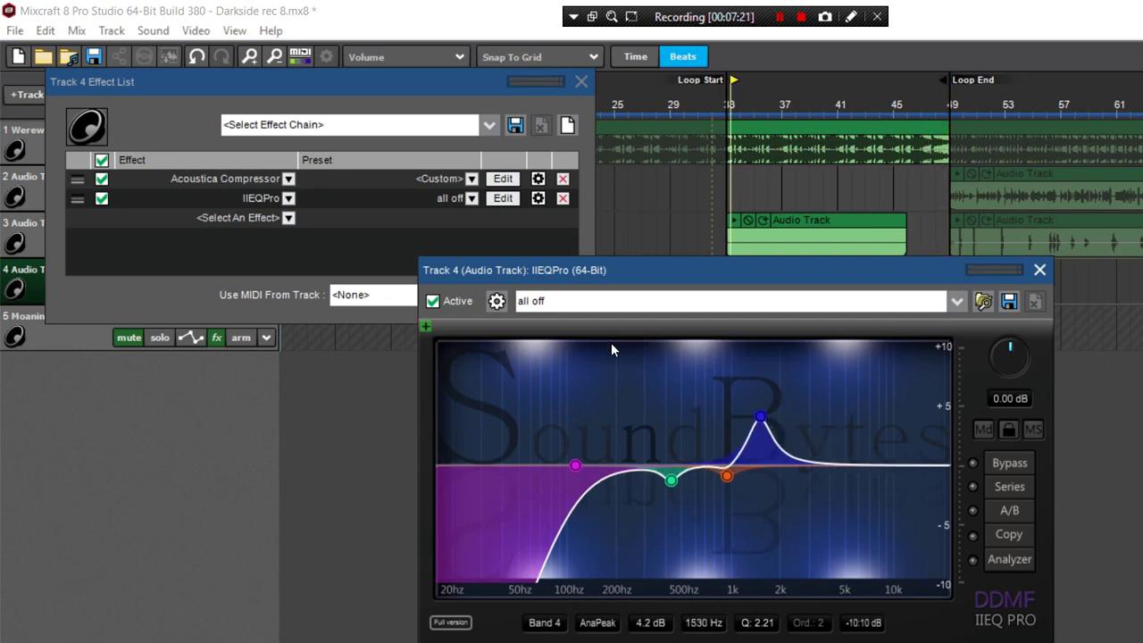
drag(523, 497, 311, 529)
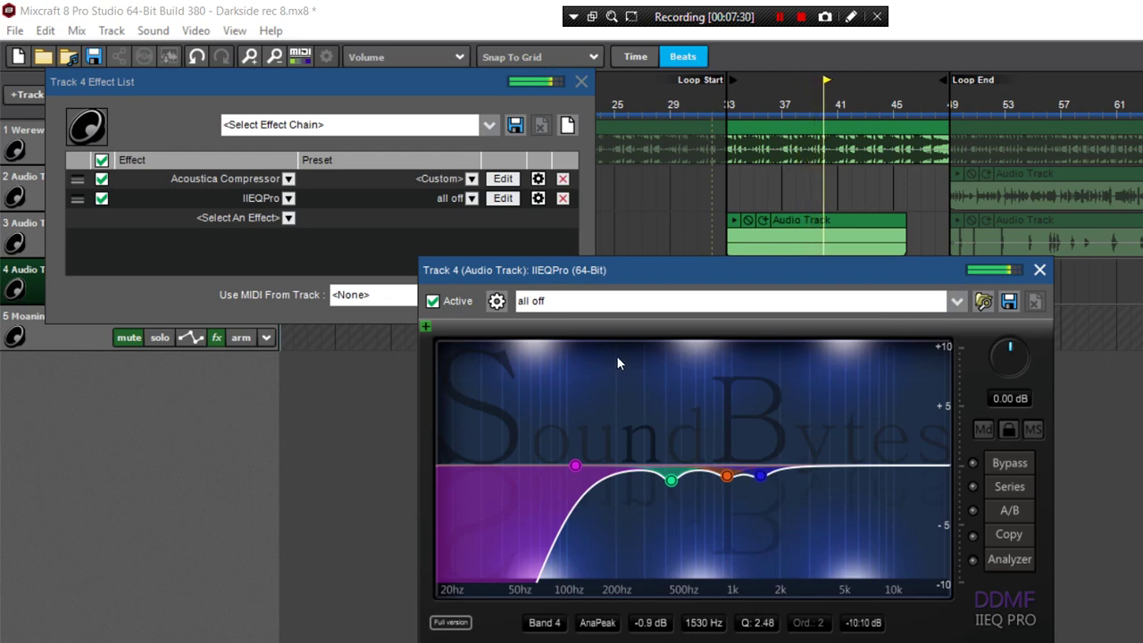
Add a 1.7 dB HighShelf at 6275 Hz on Band 5 and refine Band 4 to -0.8 dB at 1550 Hz with Q 3.47.
drag(715, 373, 710, 343)
scroll(673, 356, up, 4)
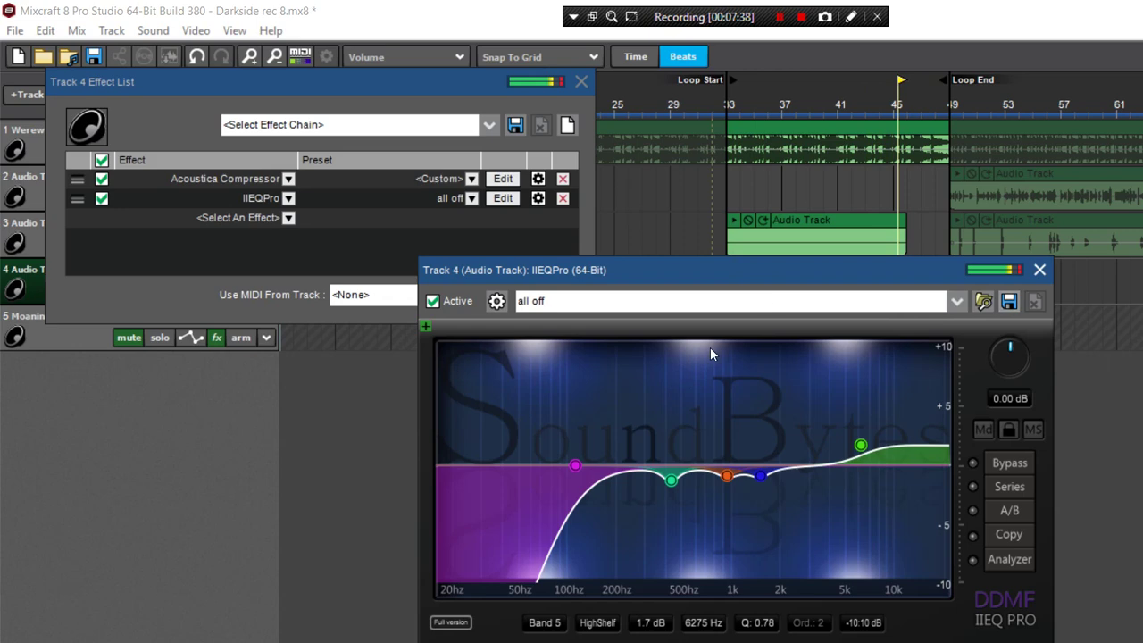
click(606, 382)
scroll(606, 380, up, 4)
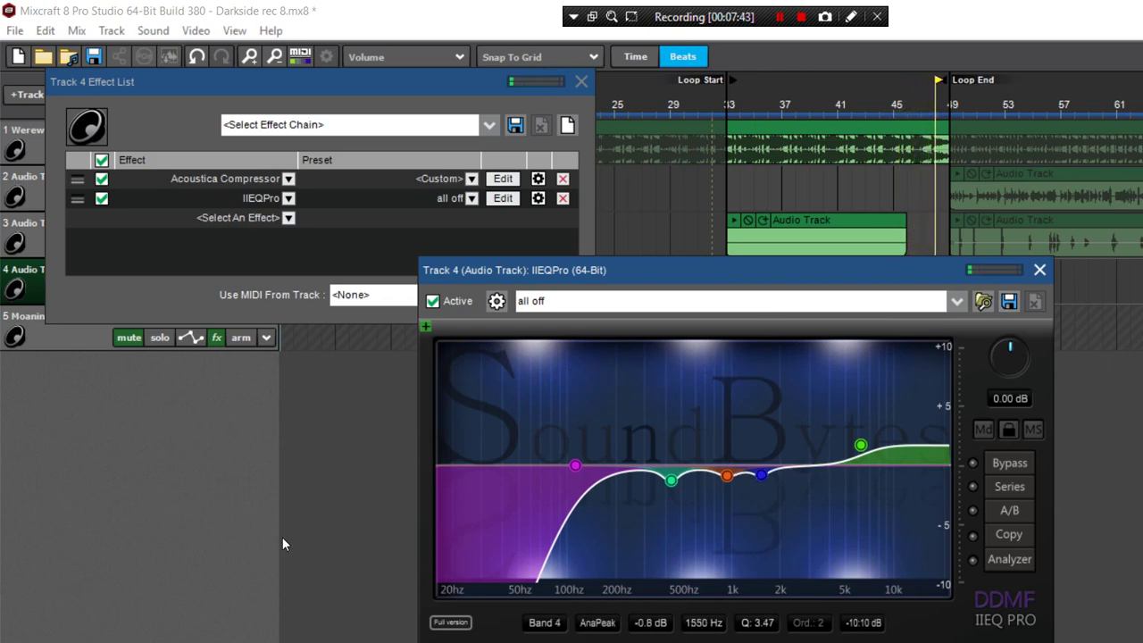
Raise Band 1's HPF12 cutoff to about 179 Hz with Q 0.67 and stop playback after listening.
click(460, 375)
drag(462, 378, 486, 355)
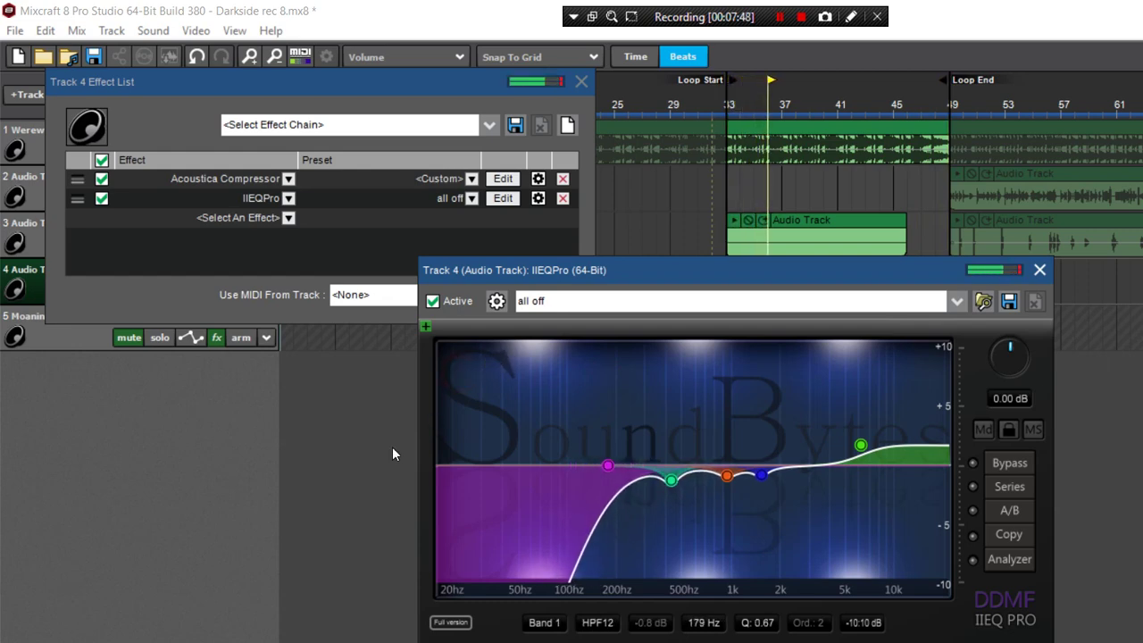
click(235, 546)
key(space)
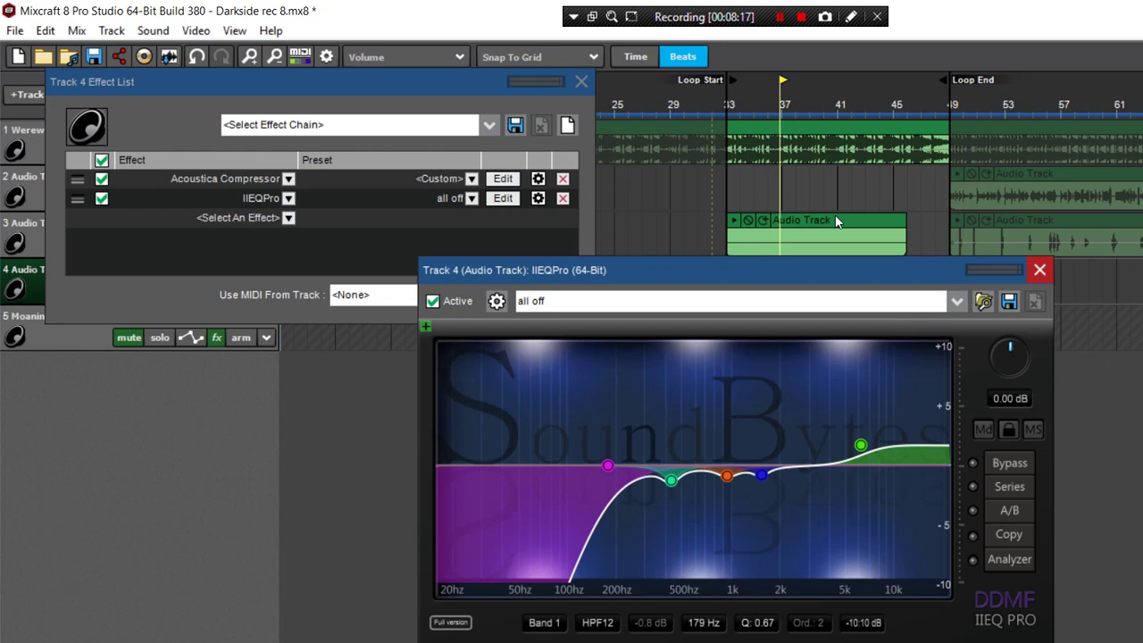
Close IIEQPro and replace it with TinyQ_x64 in track 4's effect list.
click(1040, 270)
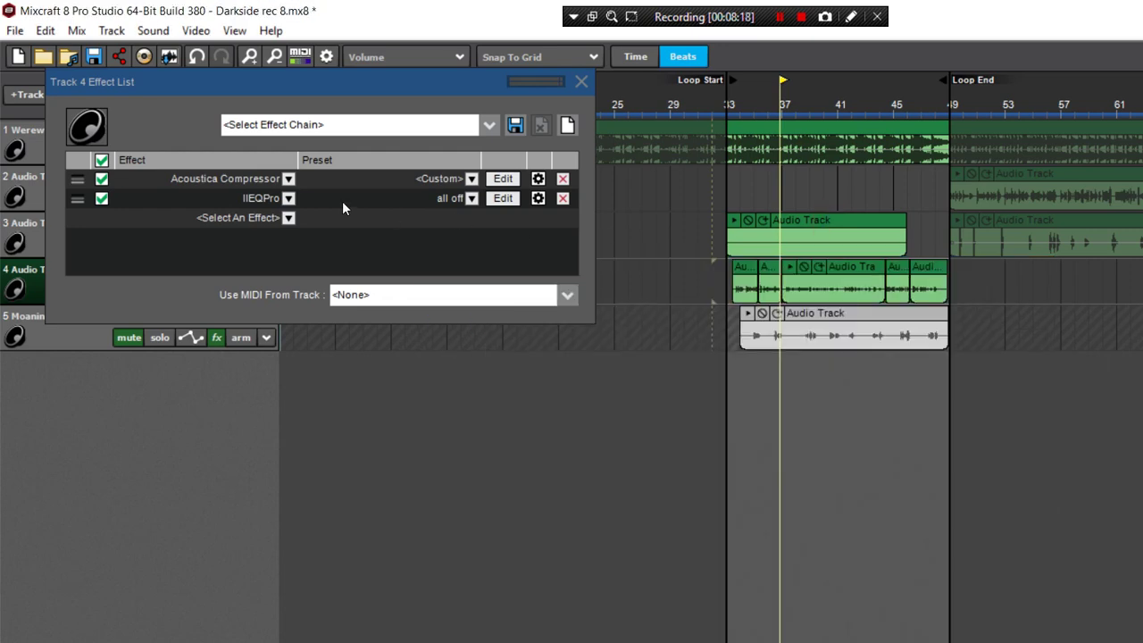
click(251, 199)
click(238, 218)
scroll(241, 404, down, 18)
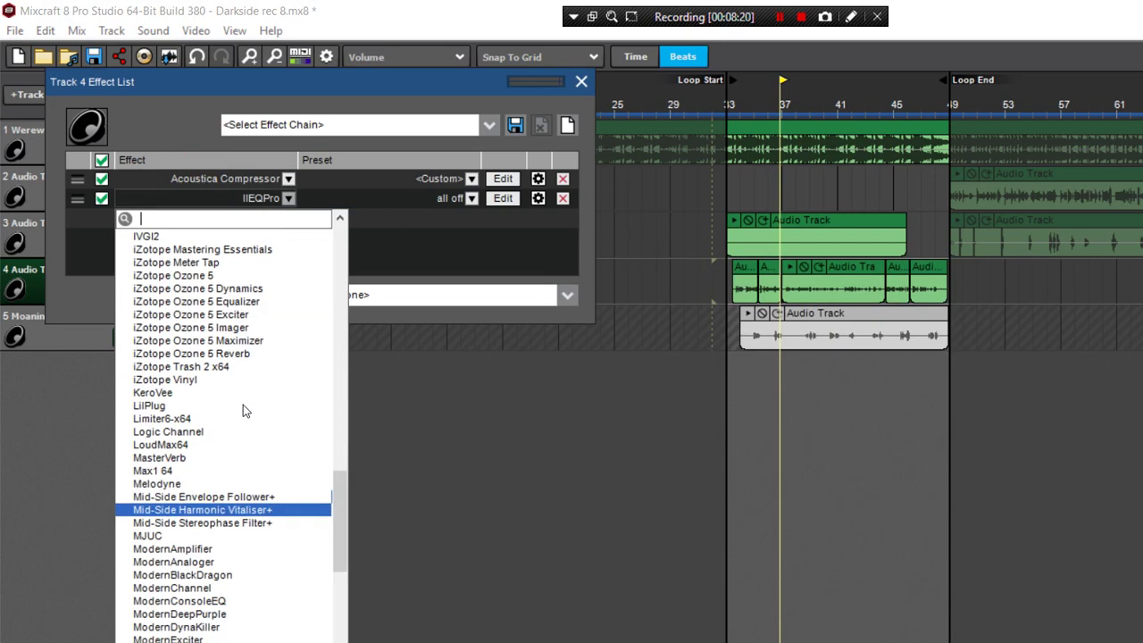
scroll(240, 404, down, 4)
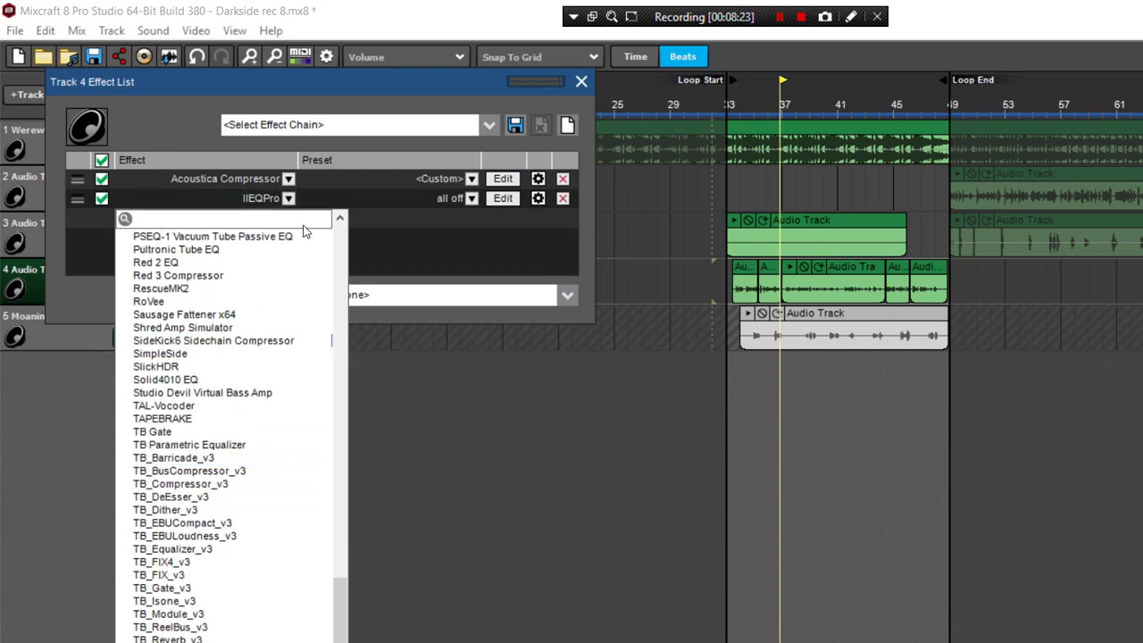
click(320, 187)
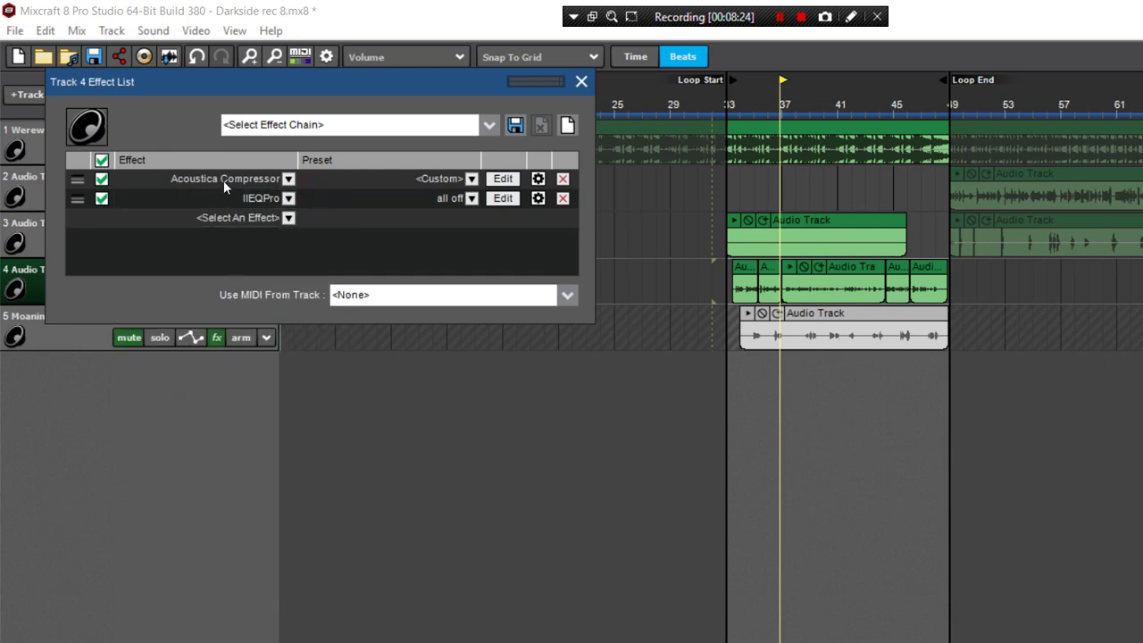
click(234, 218)
scroll(214, 456, down, 20)
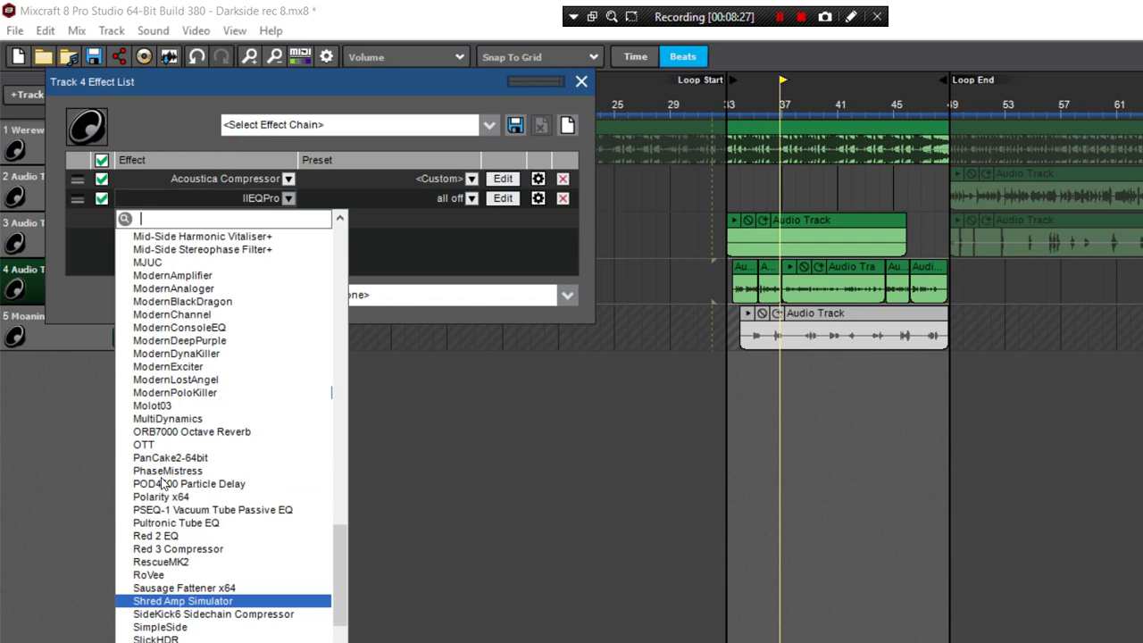
scroll(143, 523, down, 3)
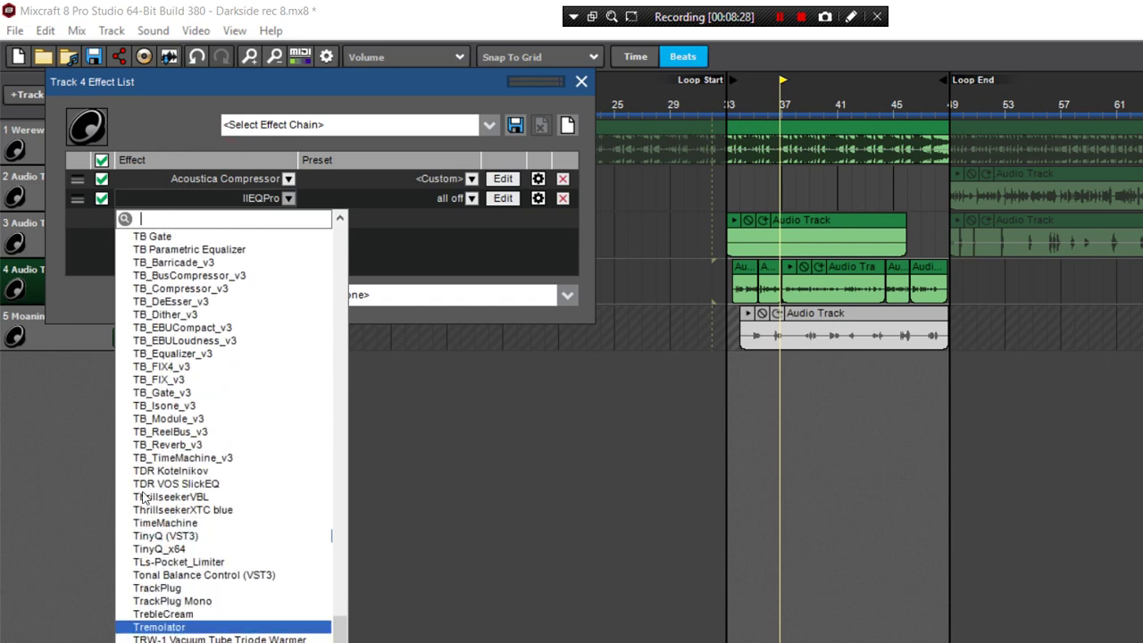
click(144, 442)
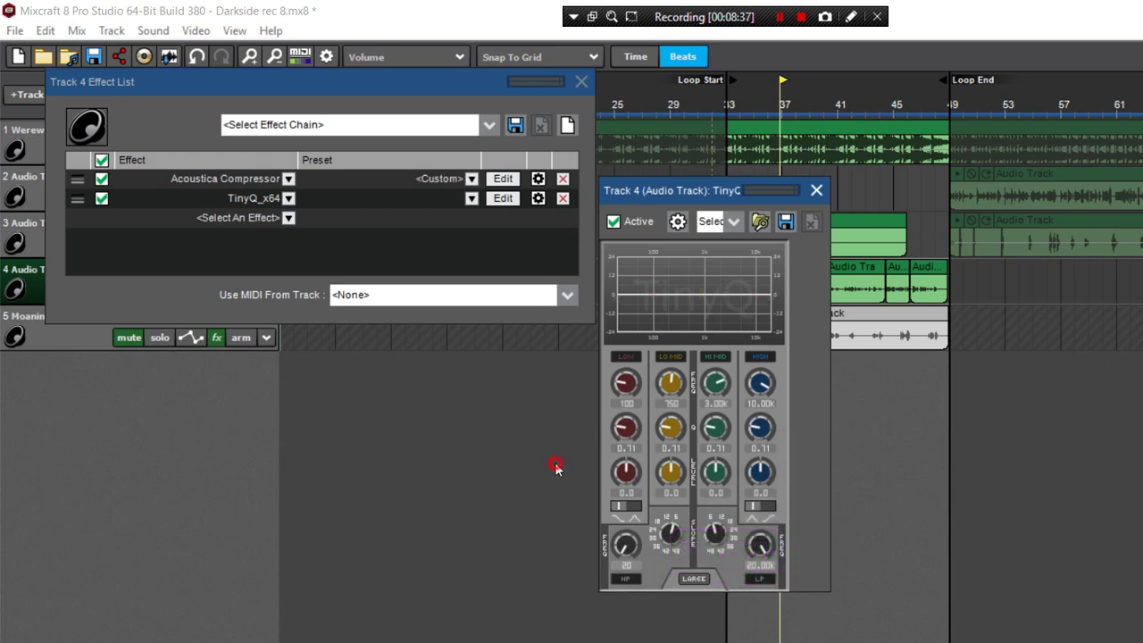
Switch TinyQ to its large view, place its window beside the effect list and play the loop from bar 33.
drag(719, 193, 670, 35)
drag(546, 32, 745, 133)
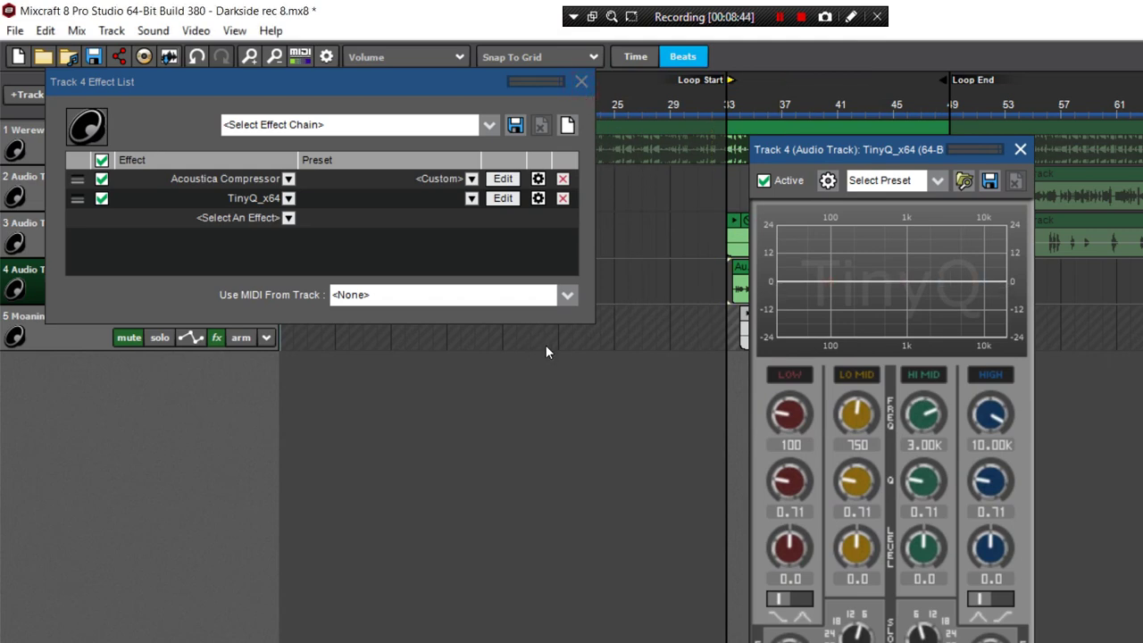
key(space)
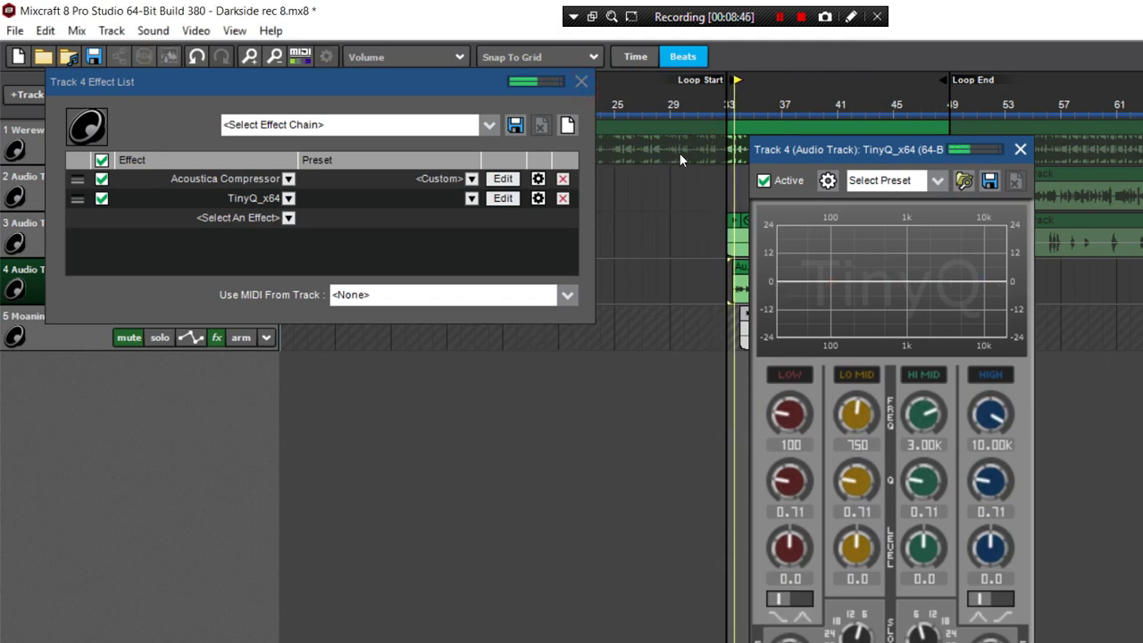
Shape a steep high-pass roll-off just above 100 Hz in TinyQ while the loop plays.
click(623, 228)
drag(630, 528, 637, 487)
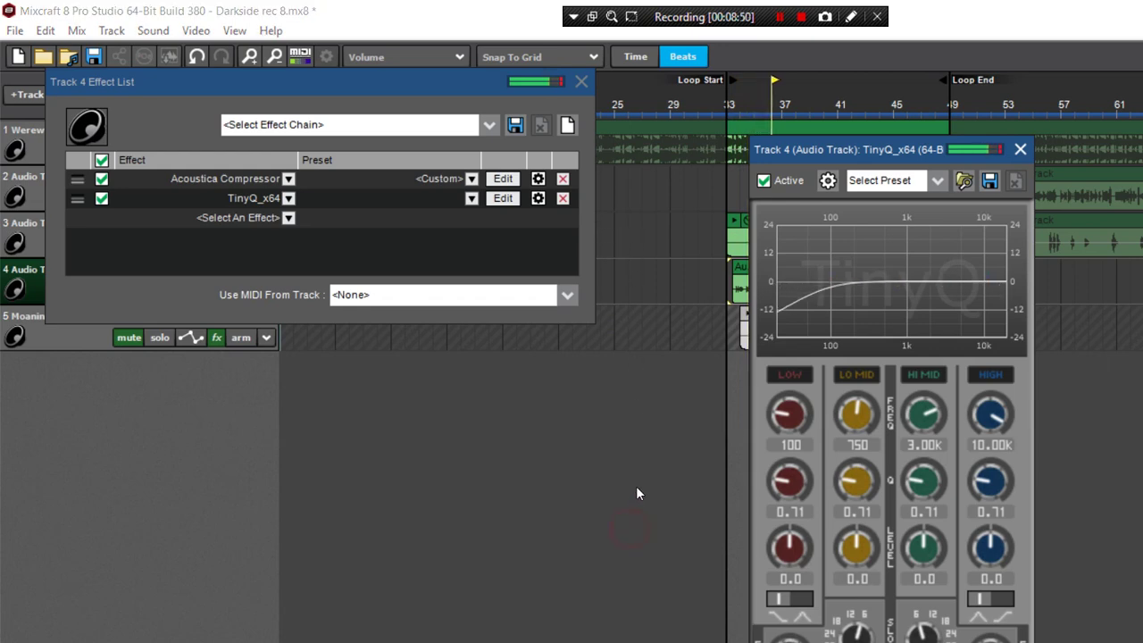
click(681, 507)
drag(681, 474, 671, 433)
drag(634, 531, 640, 501)
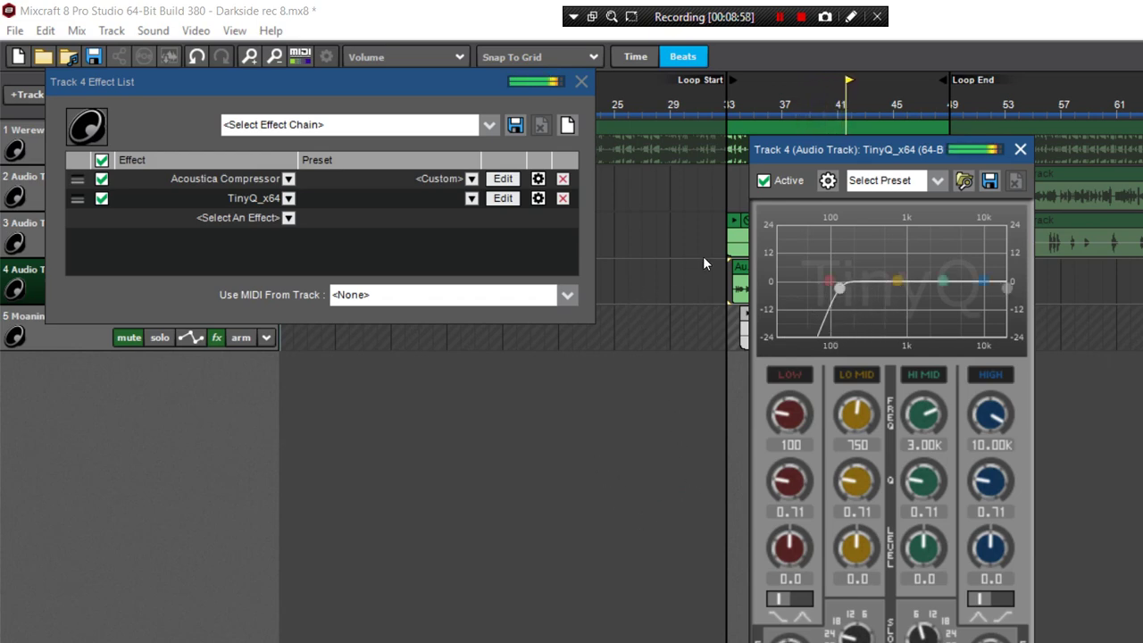
Set TinyQ's low band to 499 Hz with a Q of 0.91 and a level of 3.5 dB.
mouse_move(631, 336)
mouse_down()
mouse_move(653, 310)
mouse_move(643, 316)
mouse_up()
drag(635, 434, 645, 407)
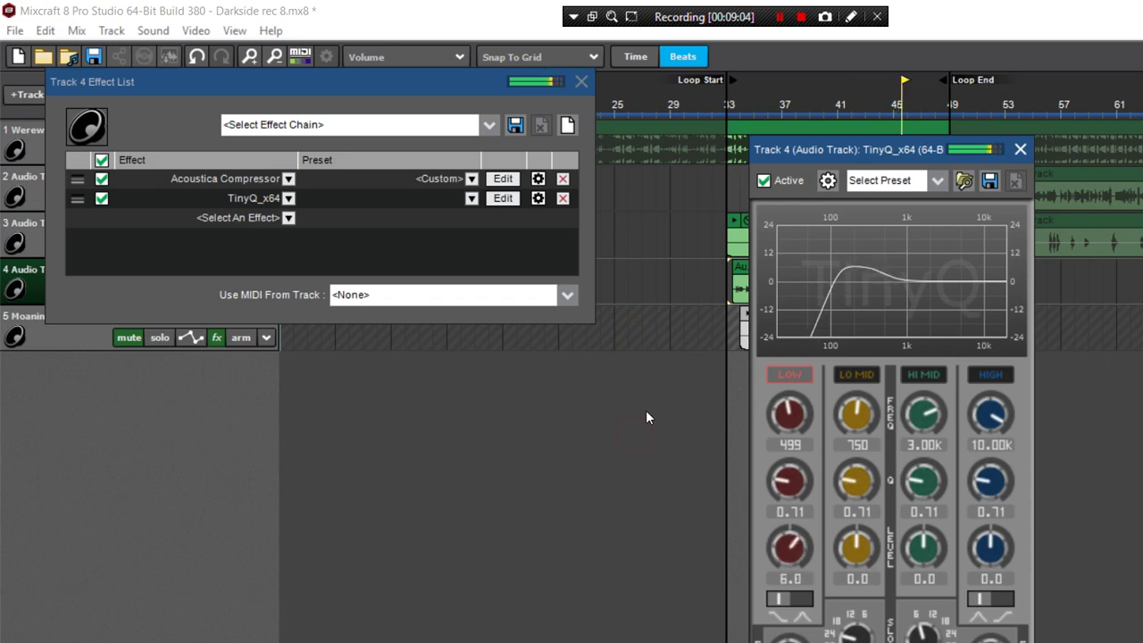
click(635, 390)
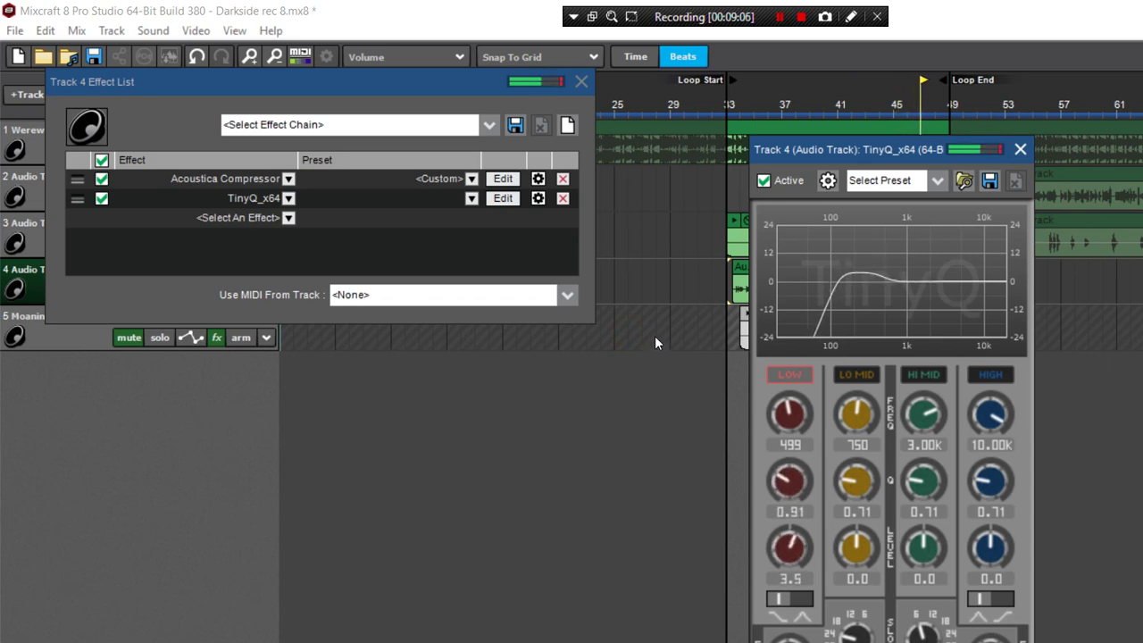
Switch TinyQ's low band to a bell shape and set it to 304 Hz, Q 1.46 and a level of -2.6 dB.
click(627, 477)
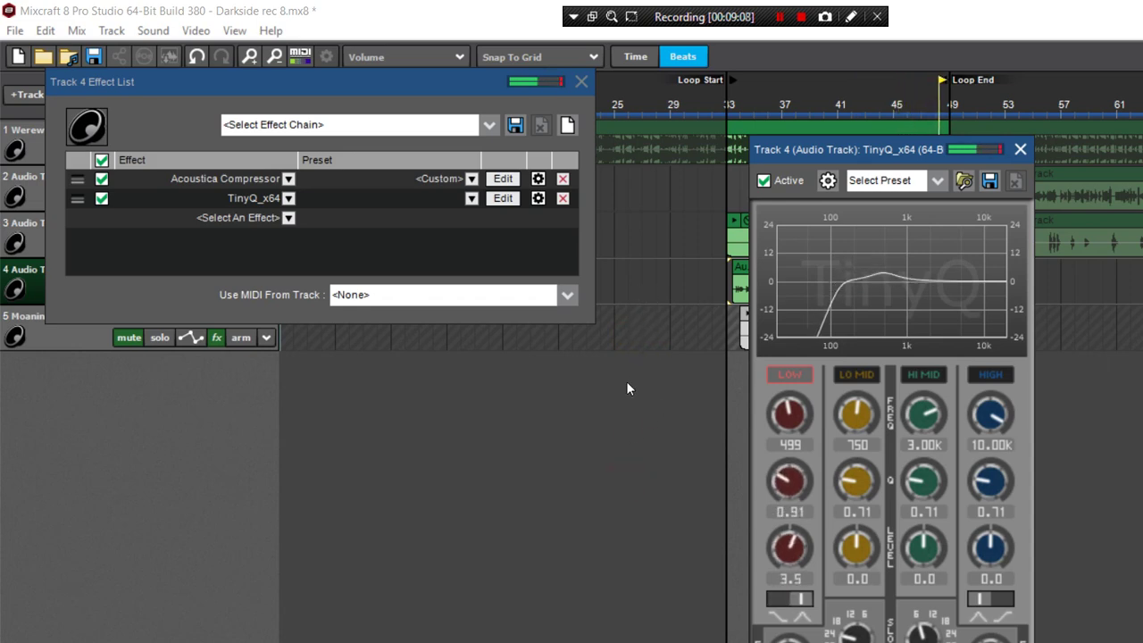
drag(634, 384, 618, 350)
mouse_move(635, 433)
mouse_down()
mouse_move(627, 391)
mouse_move(627, 447)
mouse_up()
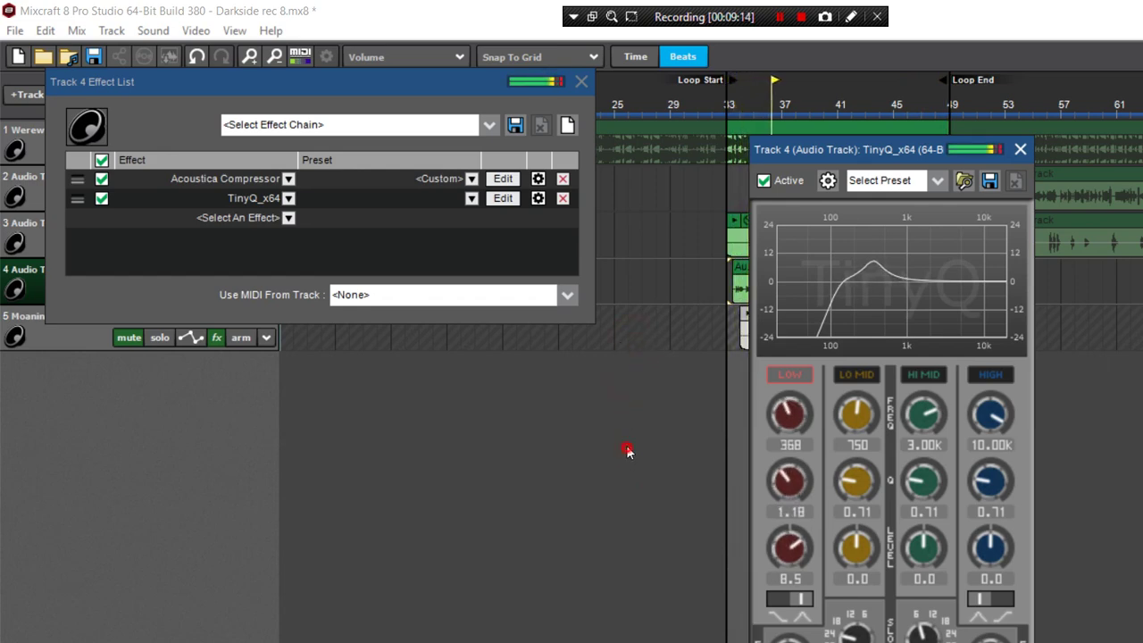
click(631, 384)
drag(635, 375, 635, 376)
drag(633, 330, 632, 338)
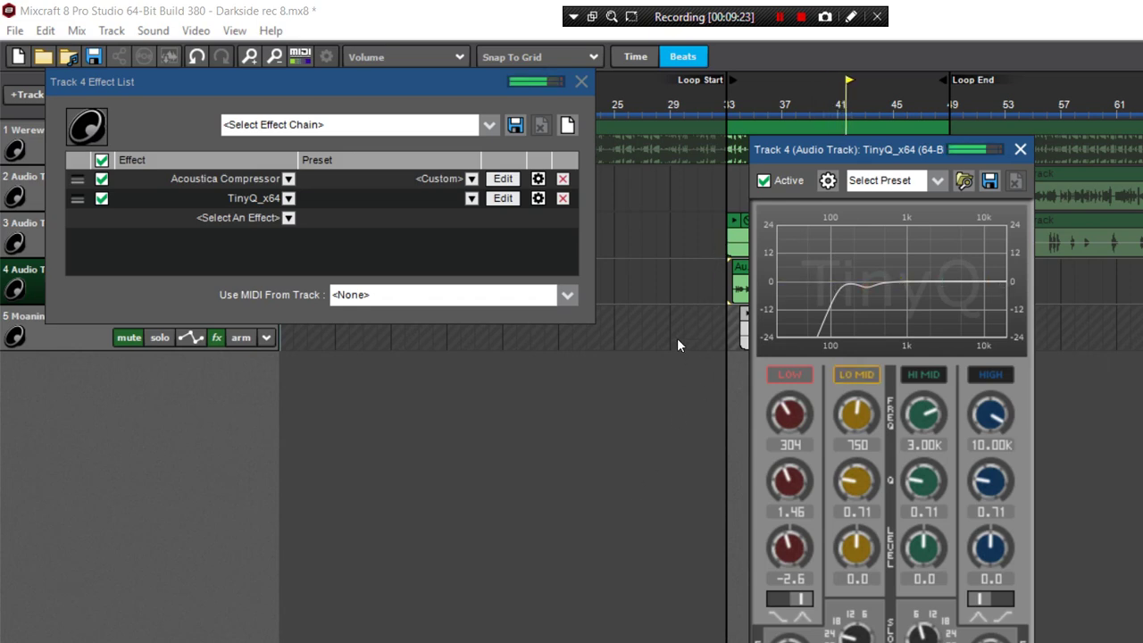
Sweep and cut TinyQ's lo mid band at 523 Hz (Q 1.93, -2.3 dB) and hi mid band at 1.63 kHz (Q 1.35, -1.9 dB).
mouse_move(685, 419)
mouse_down()
mouse_move(706, 334)
mouse_move(683, 339)
mouse_up()
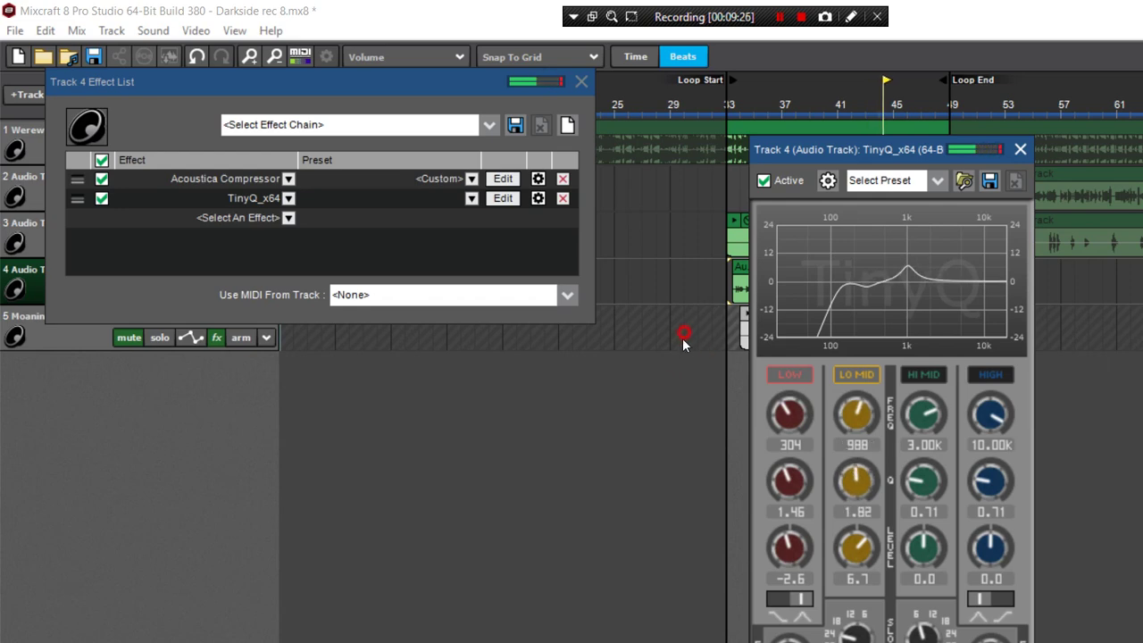
click(681, 397)
click(685, 433)
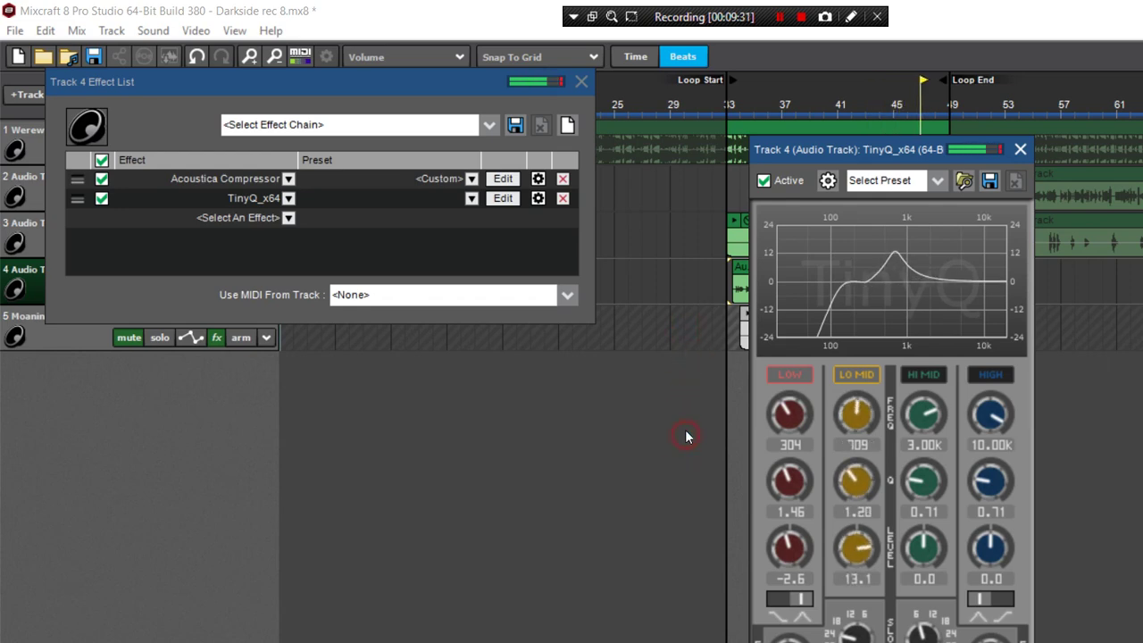
click(683, 392)
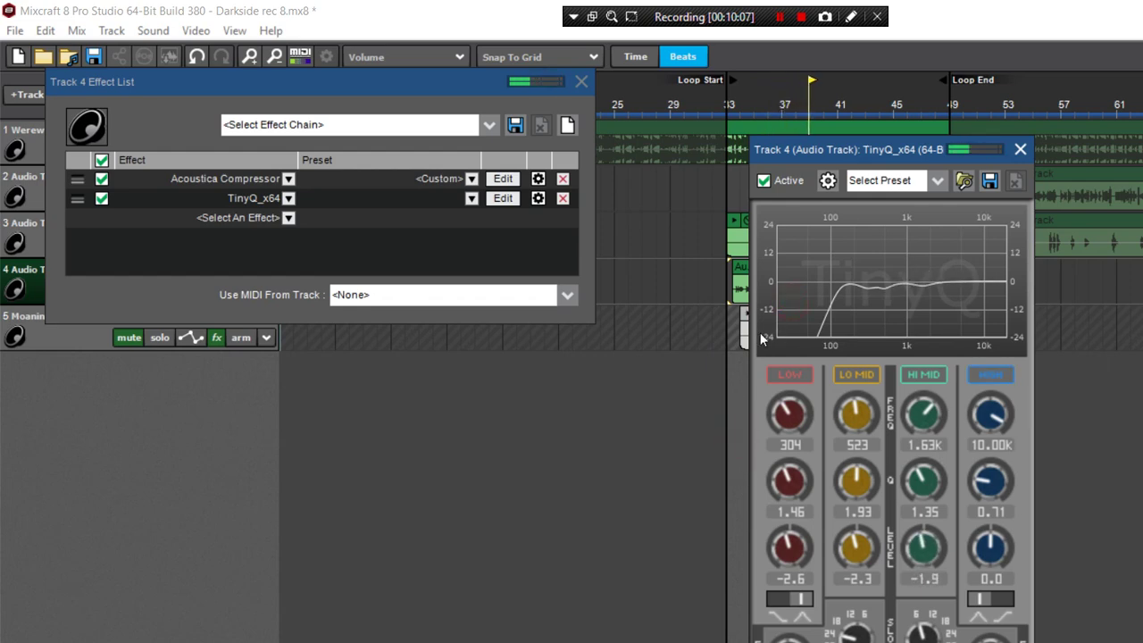
Set TinyQ's high band to 3.13 kHz, Q 0.83 and 1.5 dB, with a steeper low-pass roll-off above 10 kHz.
mouse_move(788, 219)
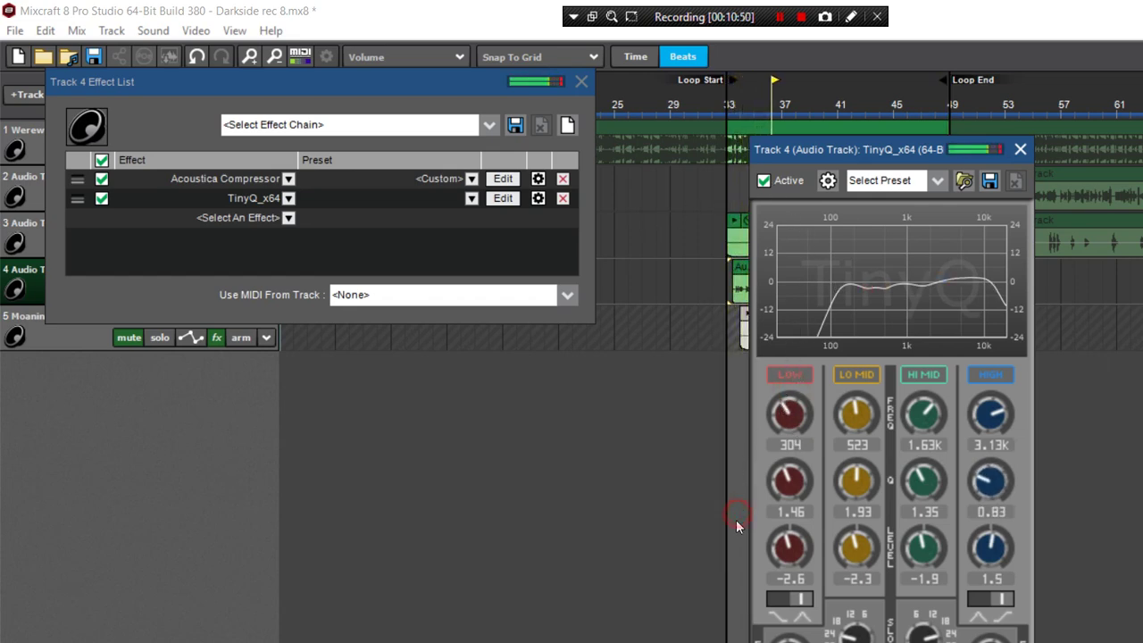
drag(762, 462, 780, 408)
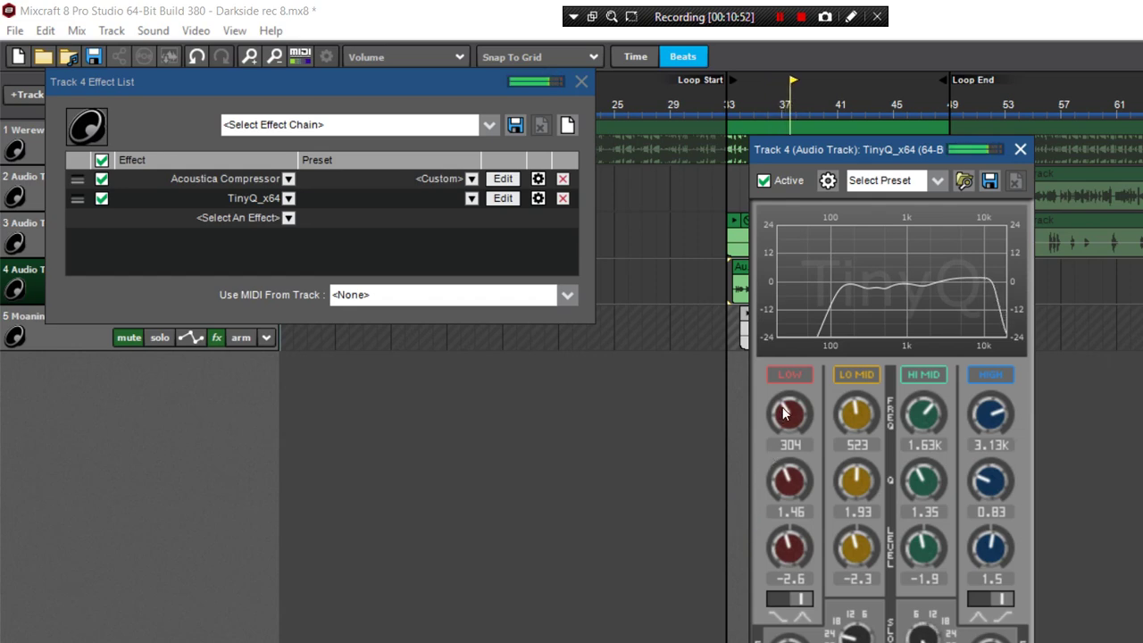
drag(796, 535, 797, 518)
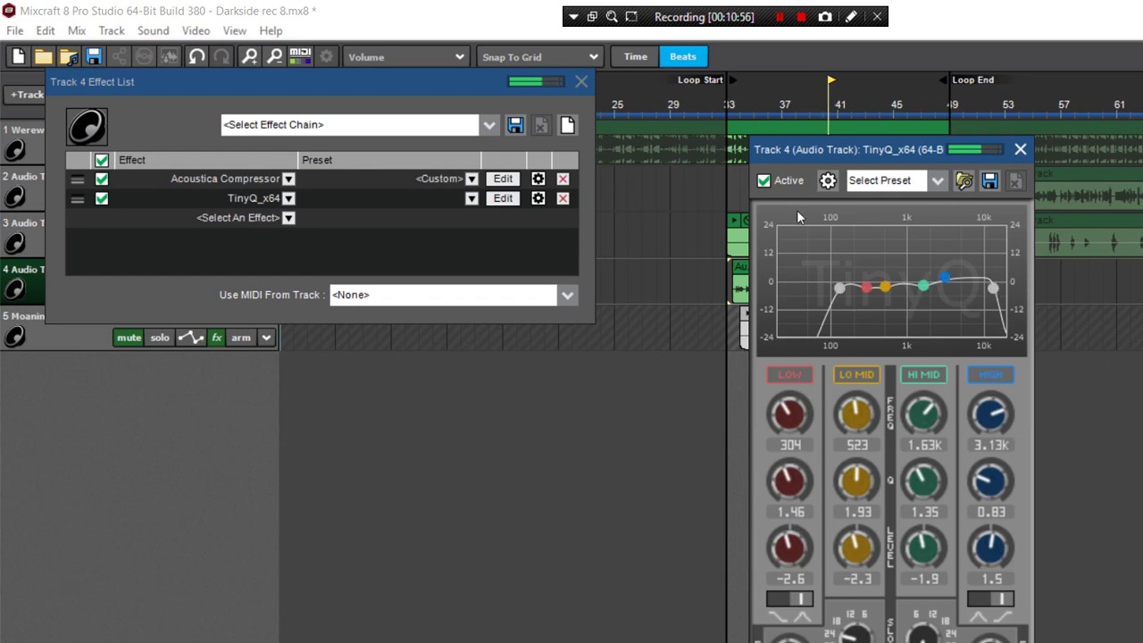
Close TinyQ, stop the playback, then reopen TinyQ to review its EQ curve and close it again.
click(1021, 150)
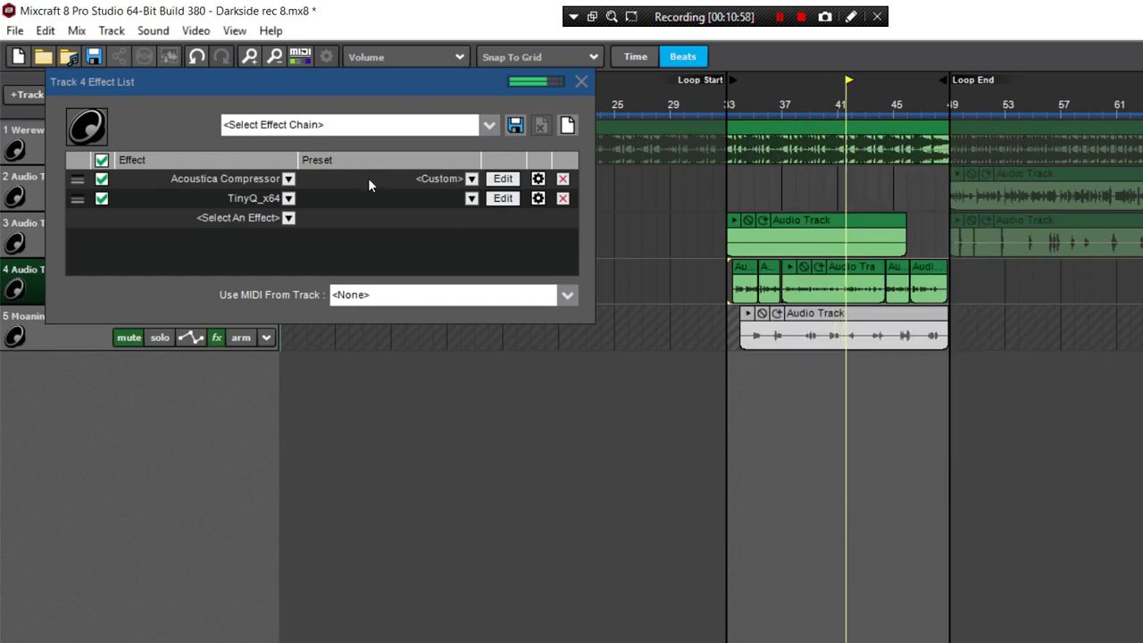
key(space)
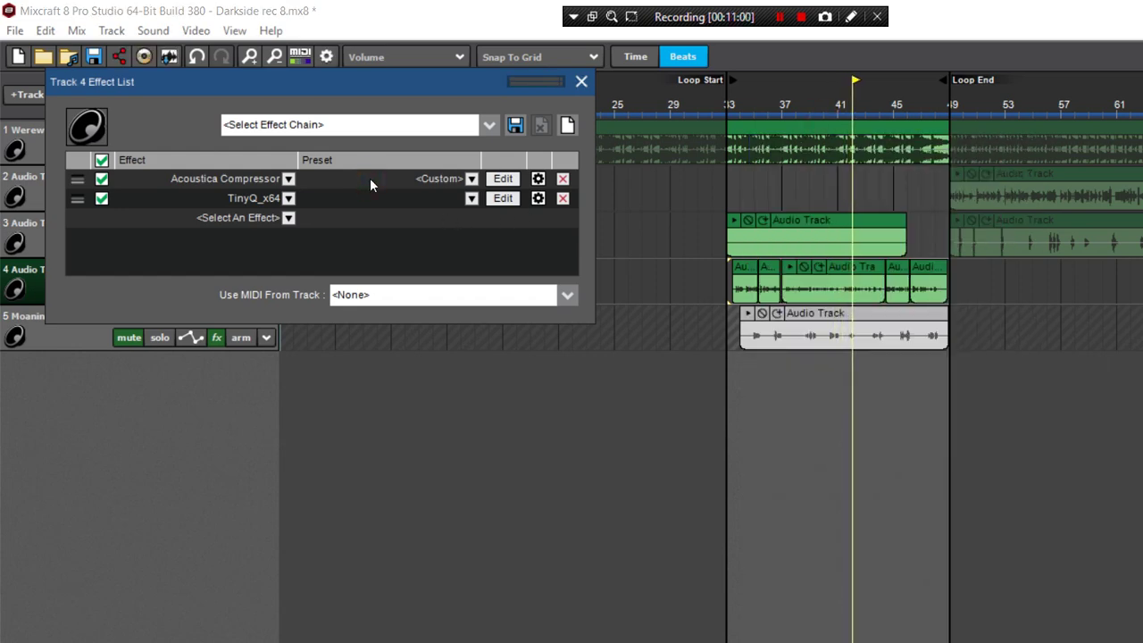
click(503, 198)
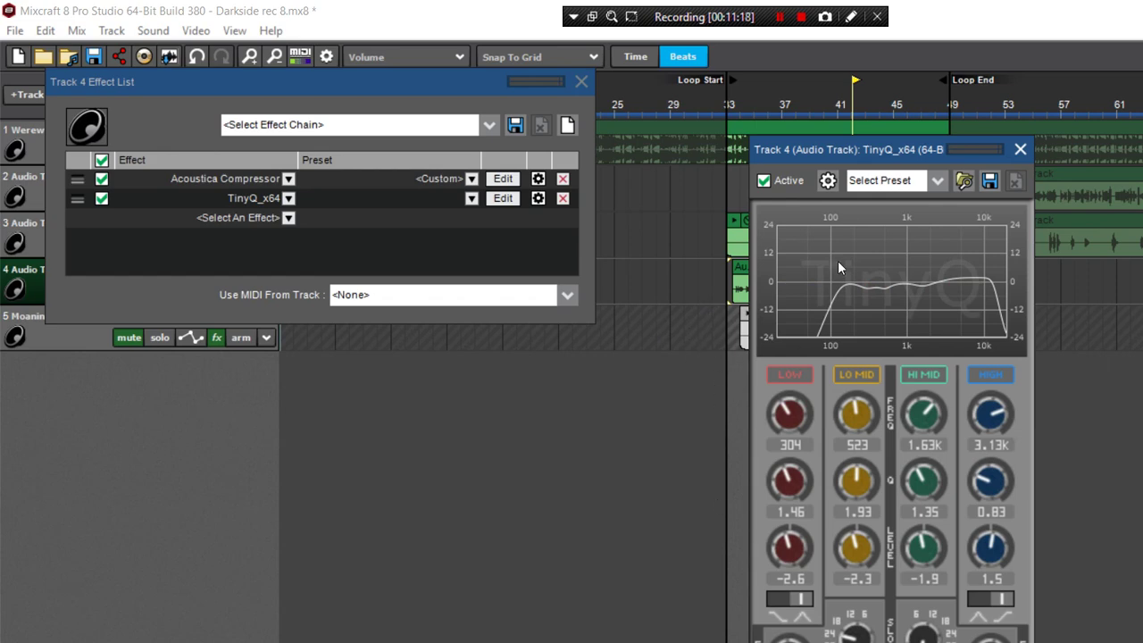
click(821, 117)
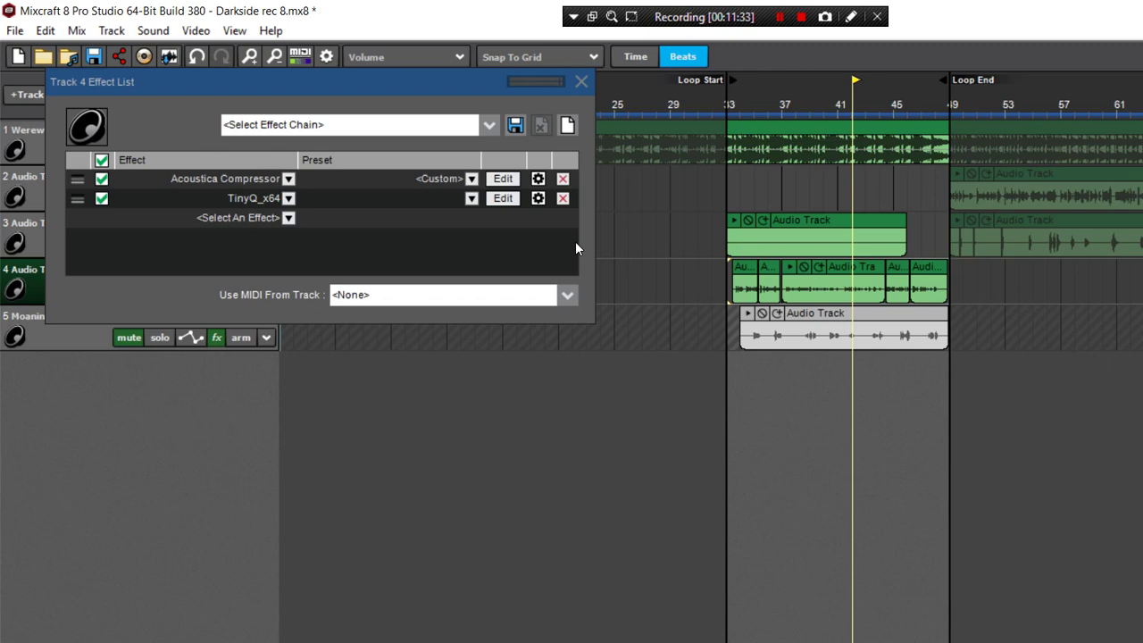
Try BootEQmkII as a third effect on track 4, remove it and browse the remaining effects.
click(164, 217)
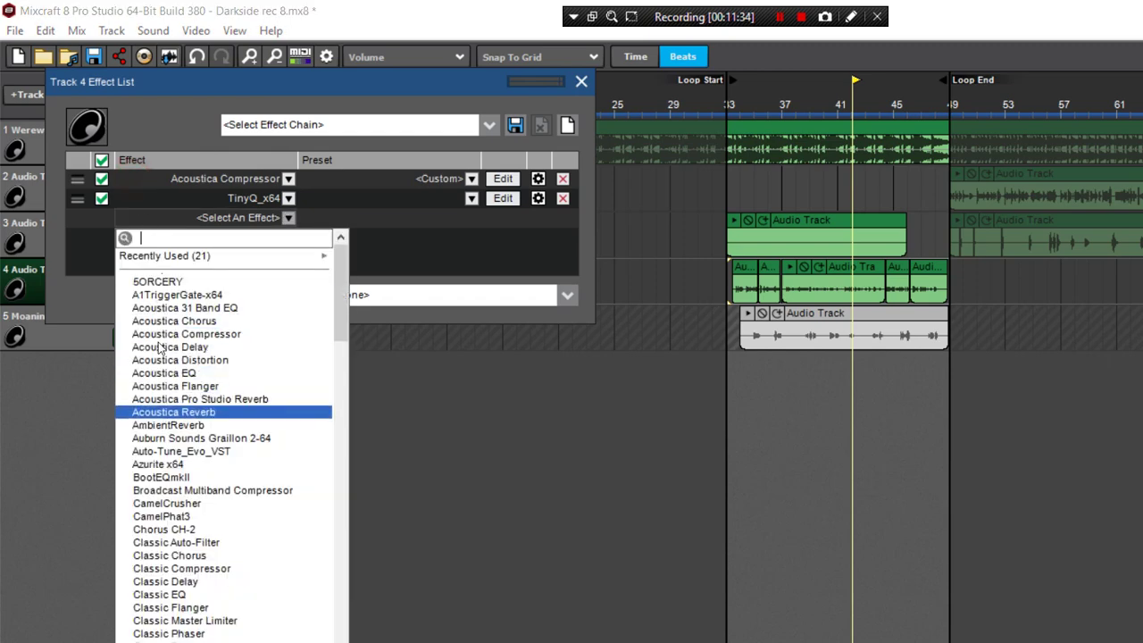
key(Return)
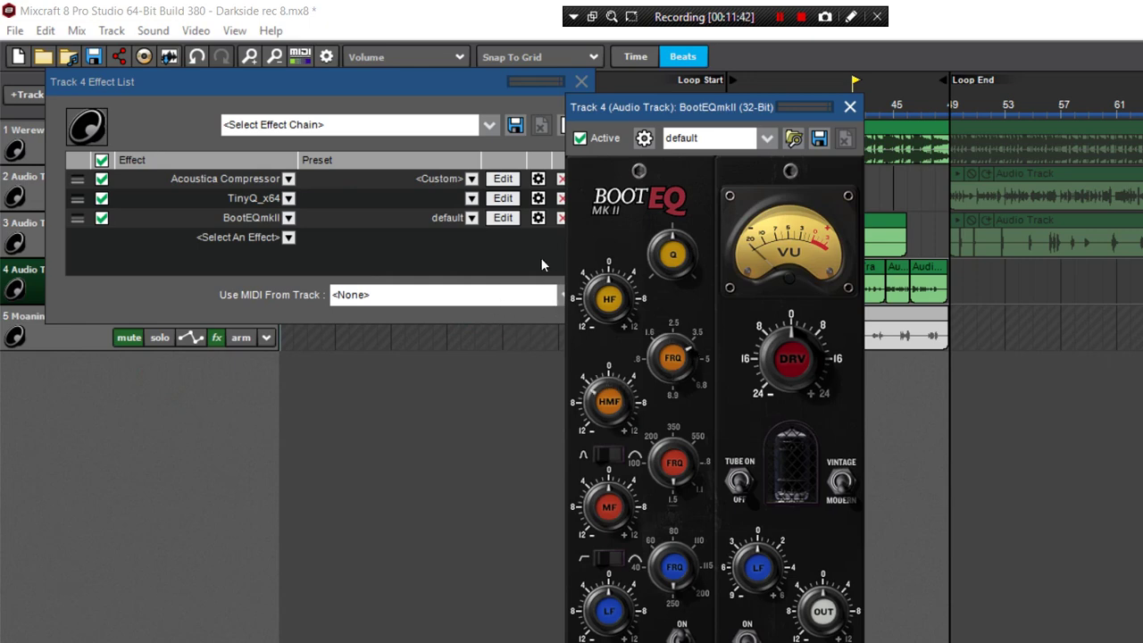
click(850, 106)
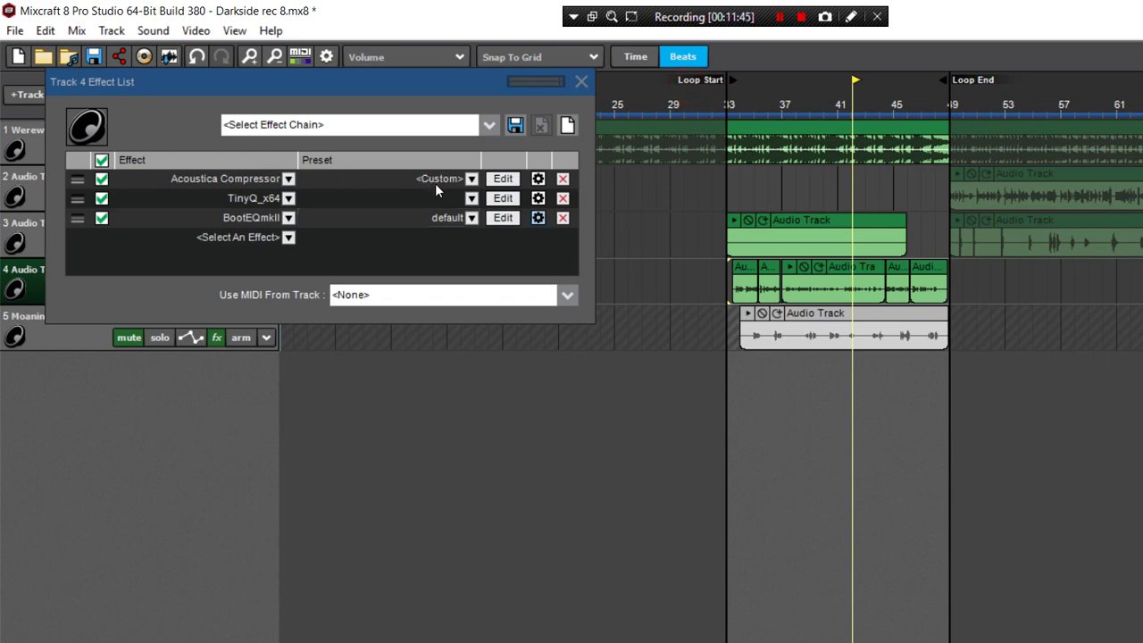
click(563, 218)
click(237, 217)
scroll(242, 435, down, 6)
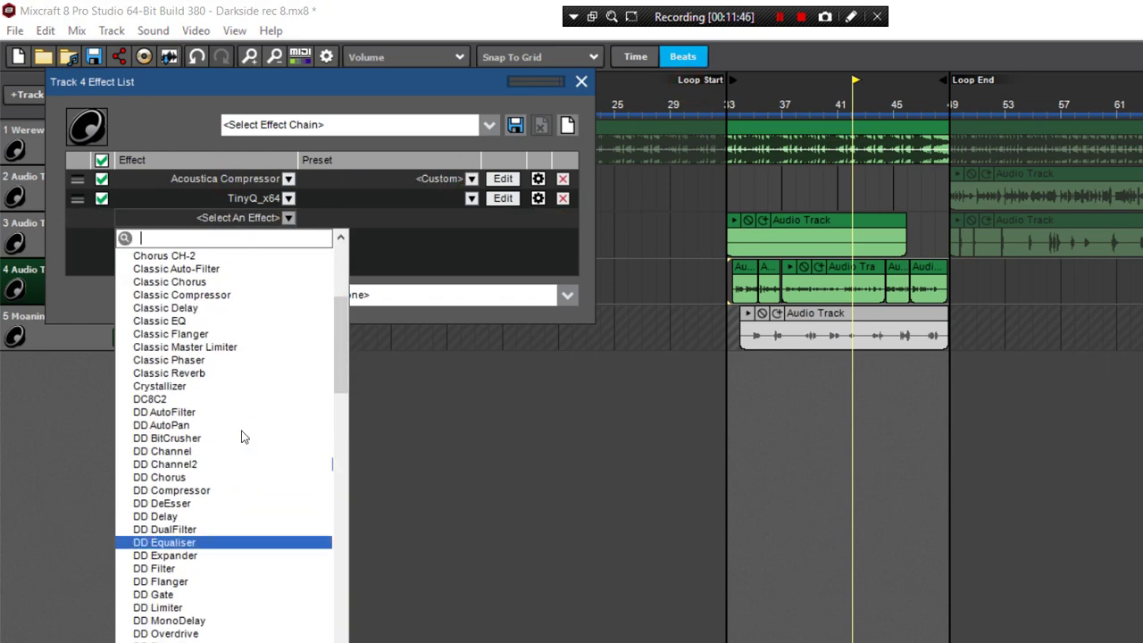
click(367, 207)
Close track 4's effect list and return to the Mixcraft arrangement.
click(582, 81)
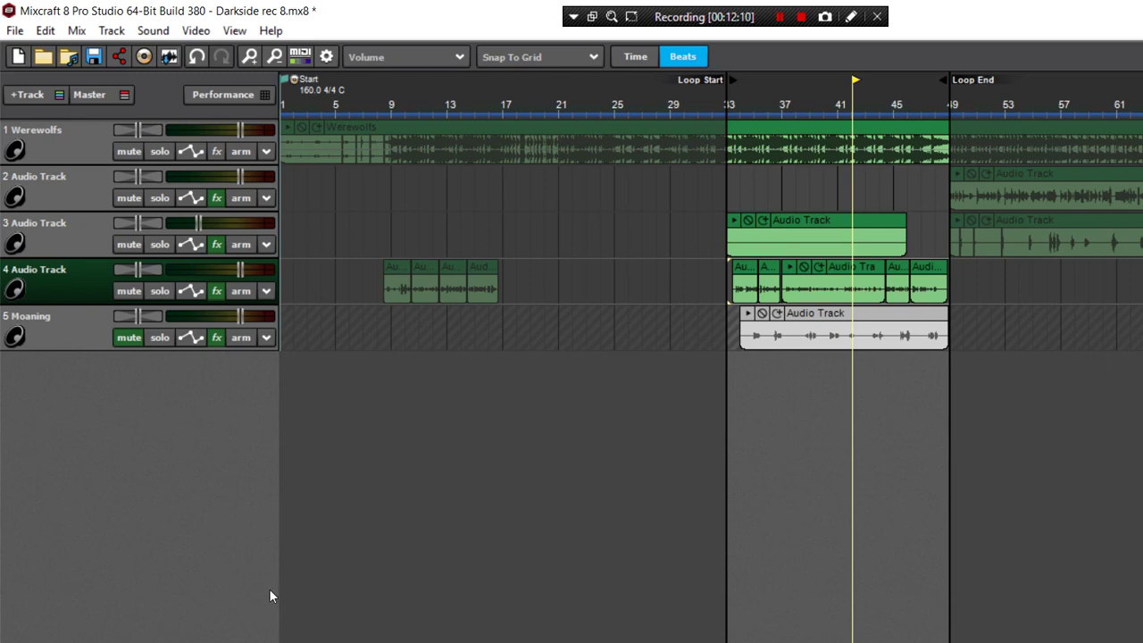
click(289, 638)
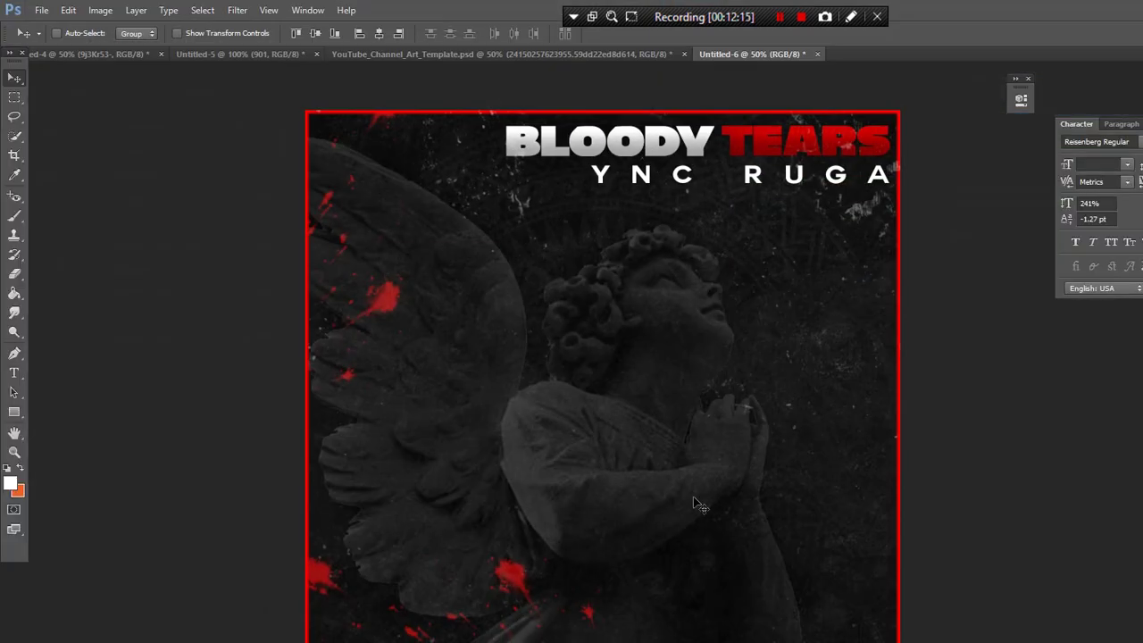
click(340, 638)
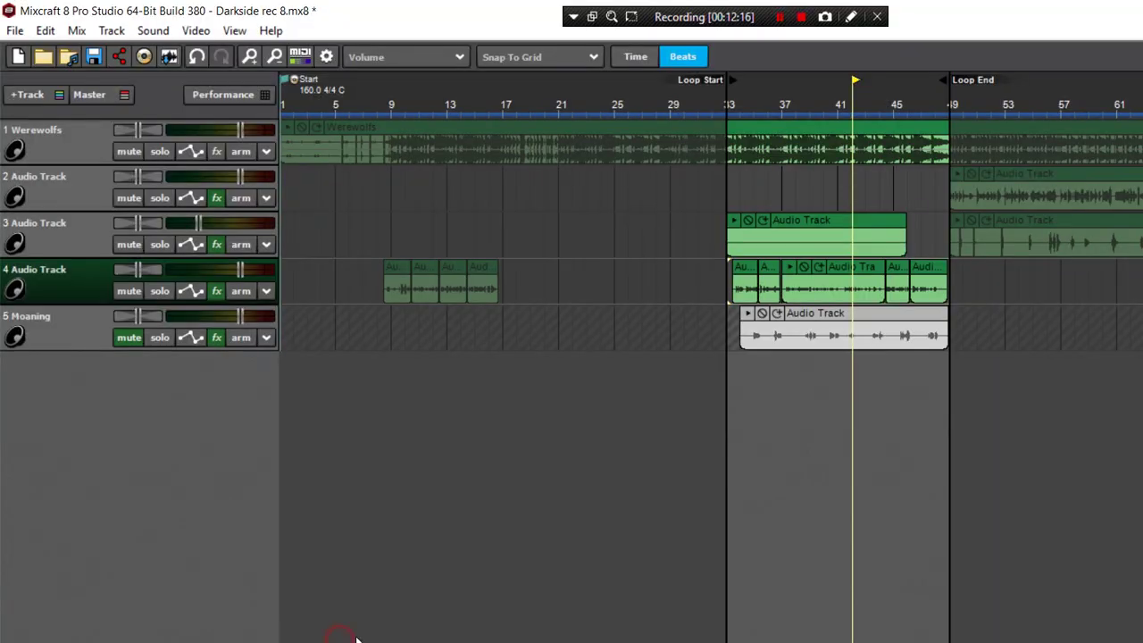